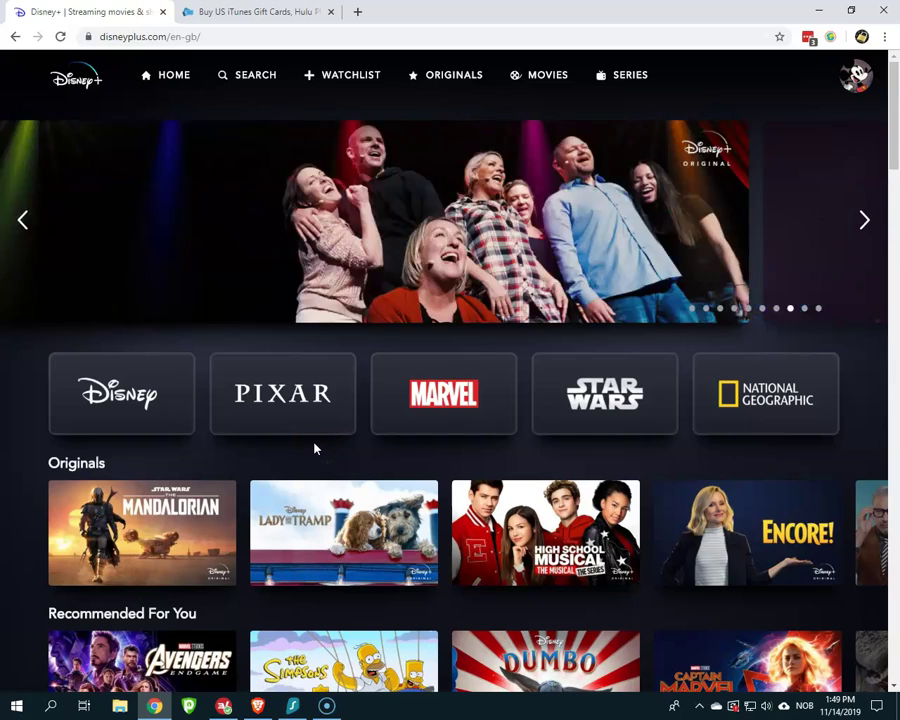
- Open the Frozen page from the Hit Movies row and view the watchlist
scroll(417, 587, down, 4)
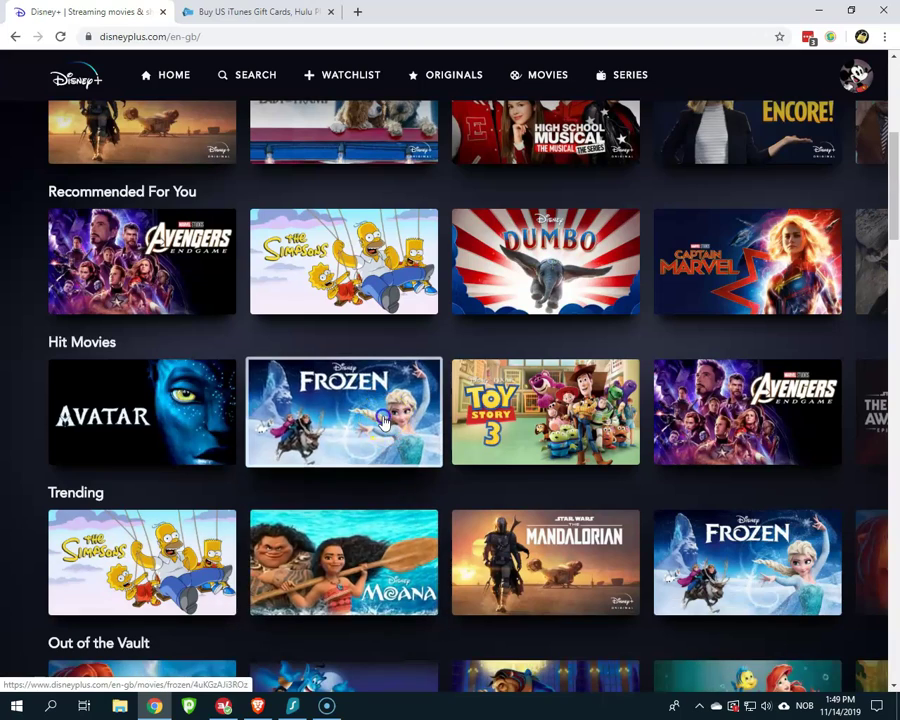
click(389, 425)
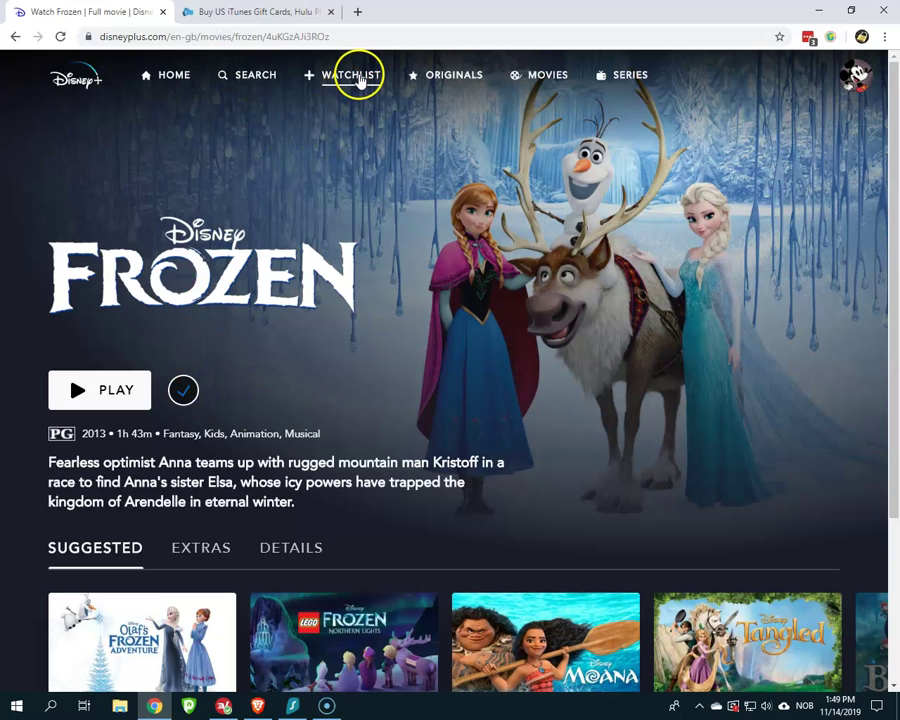
click(360, 80)
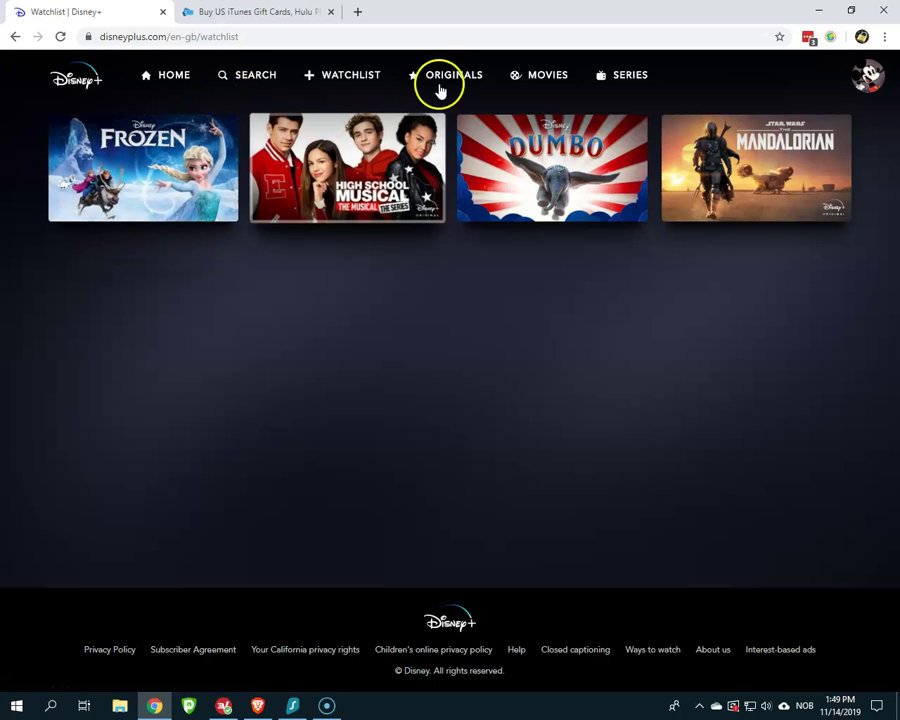
- Return to the home page and start adding a new profile with the Scar icon from the Villains row
click(177, 84)
mouse_move(868, 80)
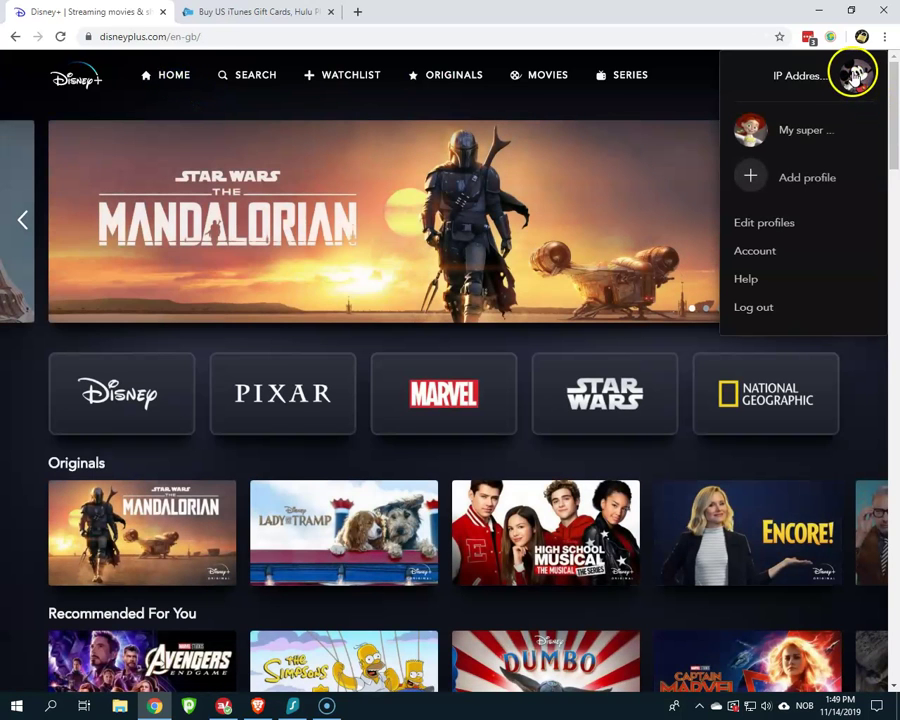
click(808, 180)
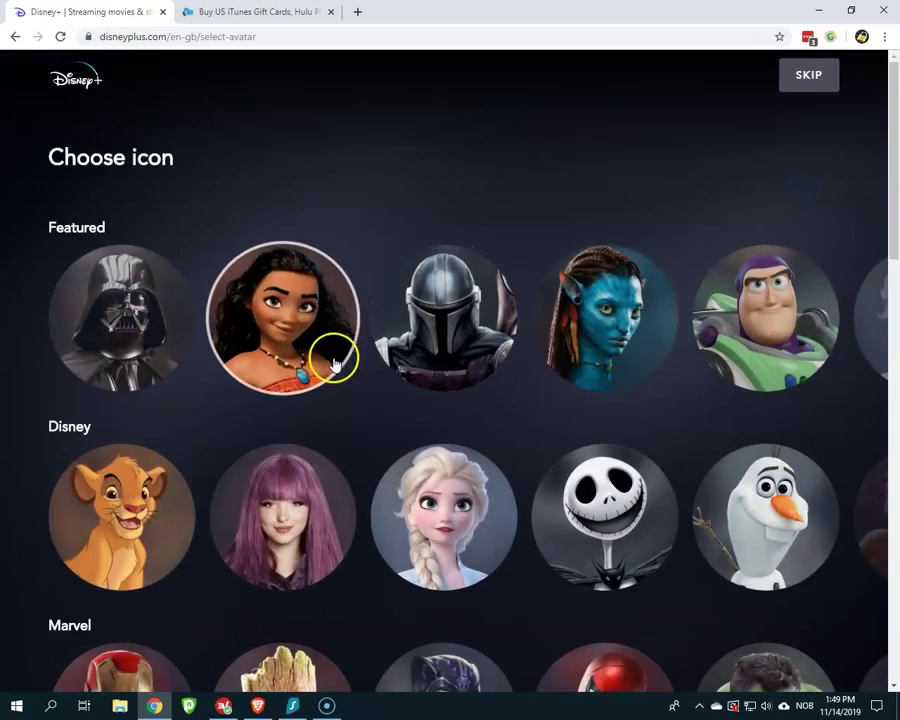
scroll(350, 390, down, 7)
scroll(375, 437, down, 12)
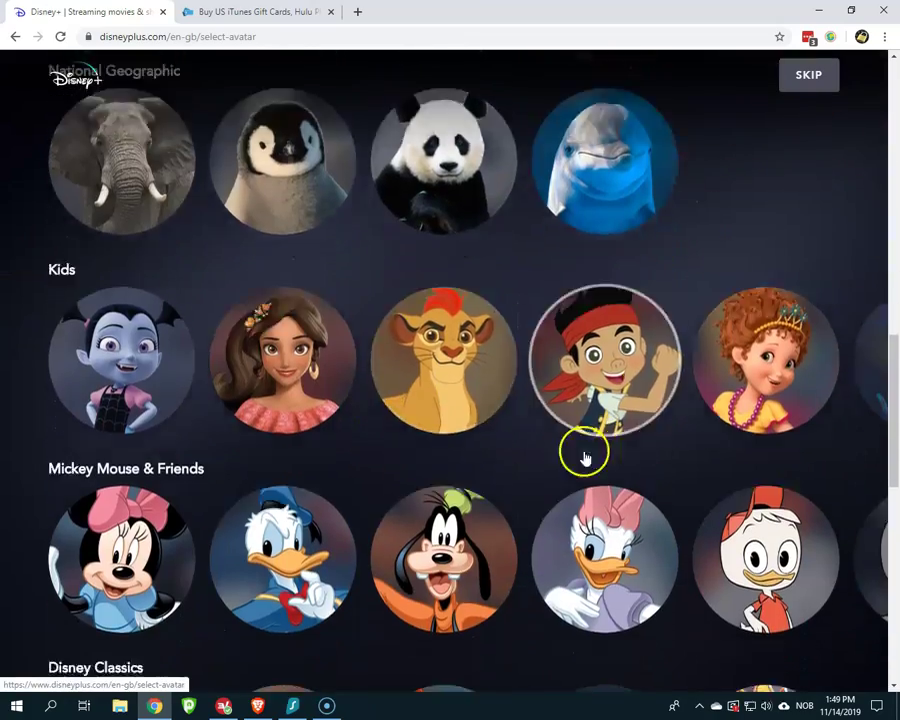
scroll(521, 428, down, 1)
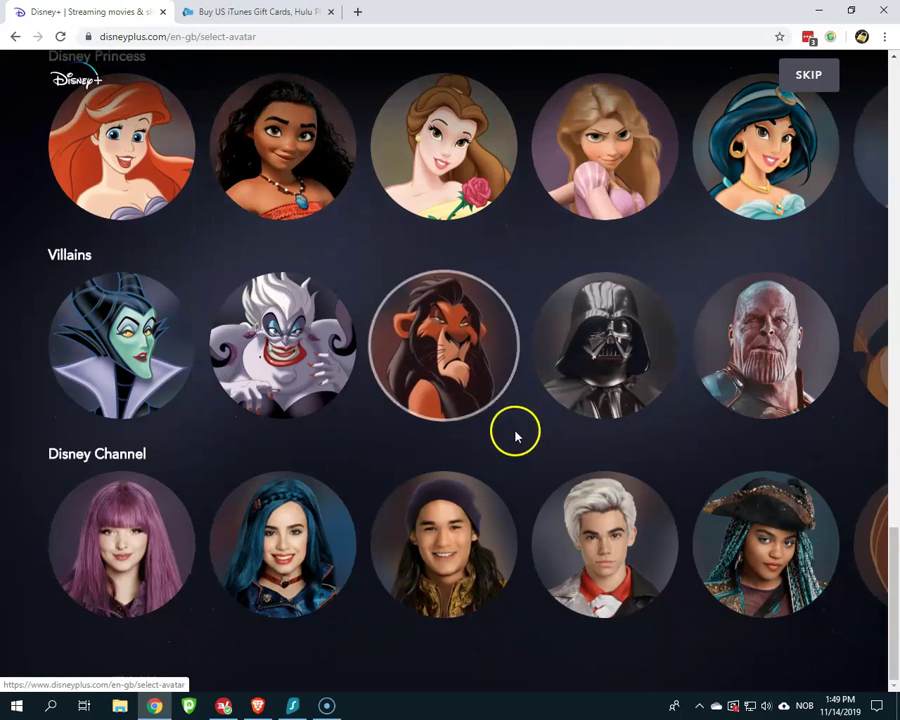
click(438, 342)
- Enter "This is Me" as the new profile's name and cancel the profile creation
click(295, 335)
text(This is Me)
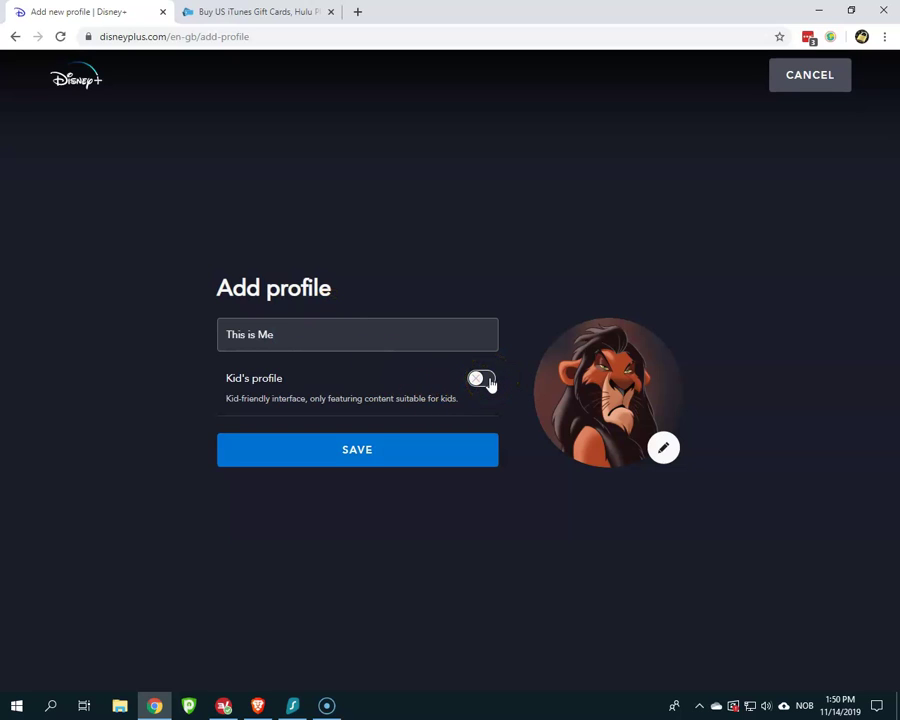
click(811, 78)
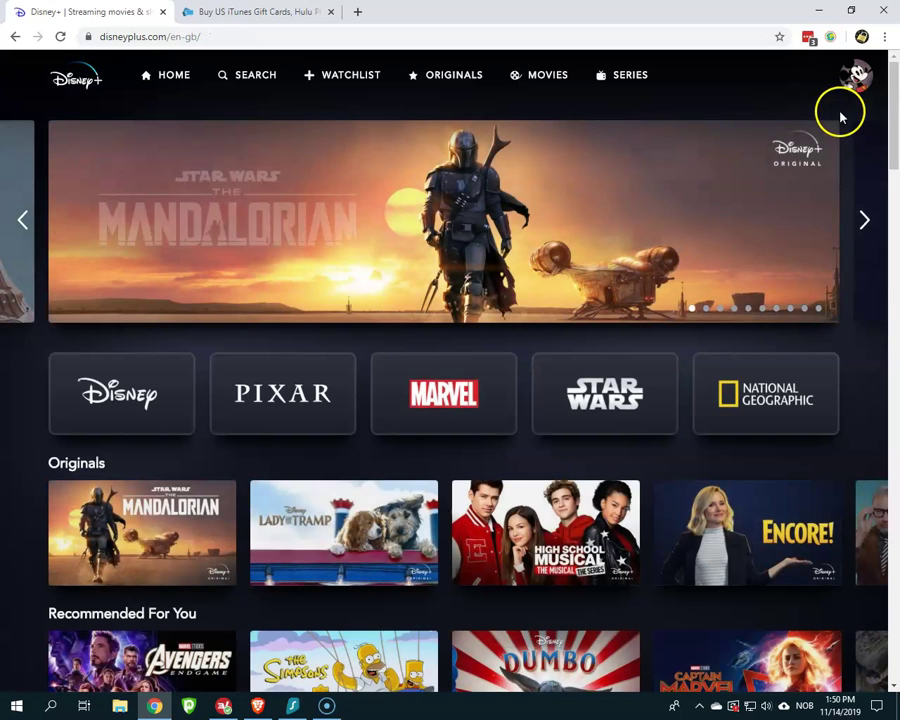
- Switch to the kids' profile and browse the content rows on its home page
mouse_move(856, 80)
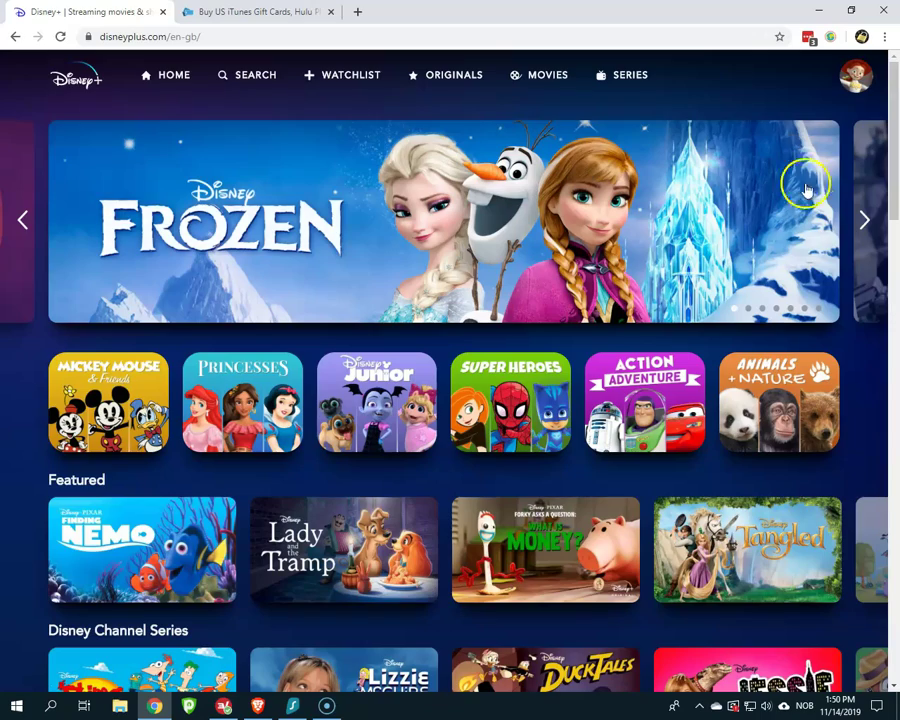
scroll(847, 220, down, 1)
scroll(800, 300, down, 1)
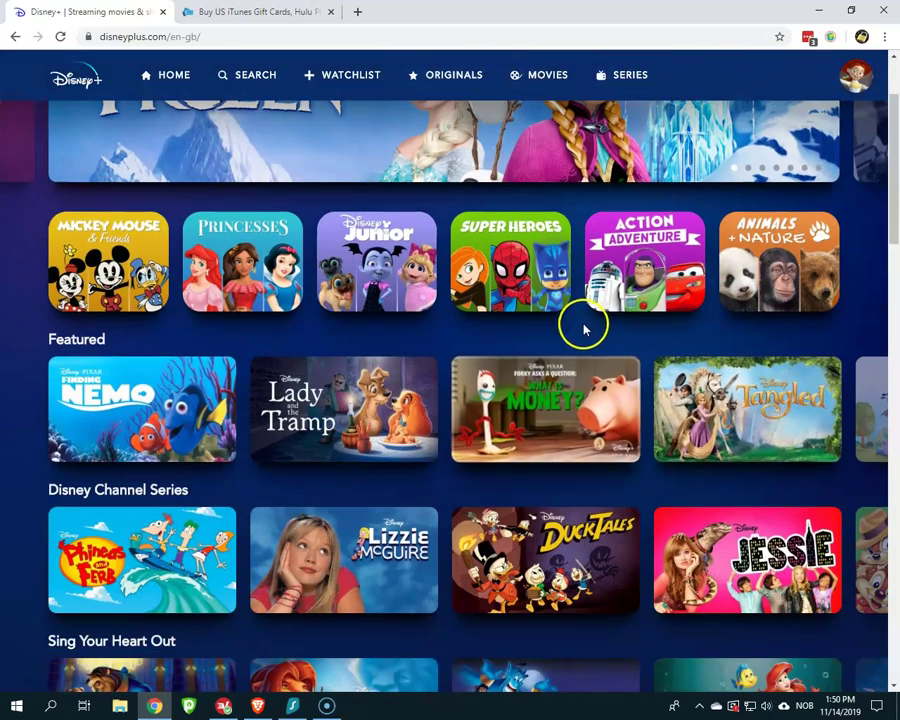
scroll(582, 331, down, 1)
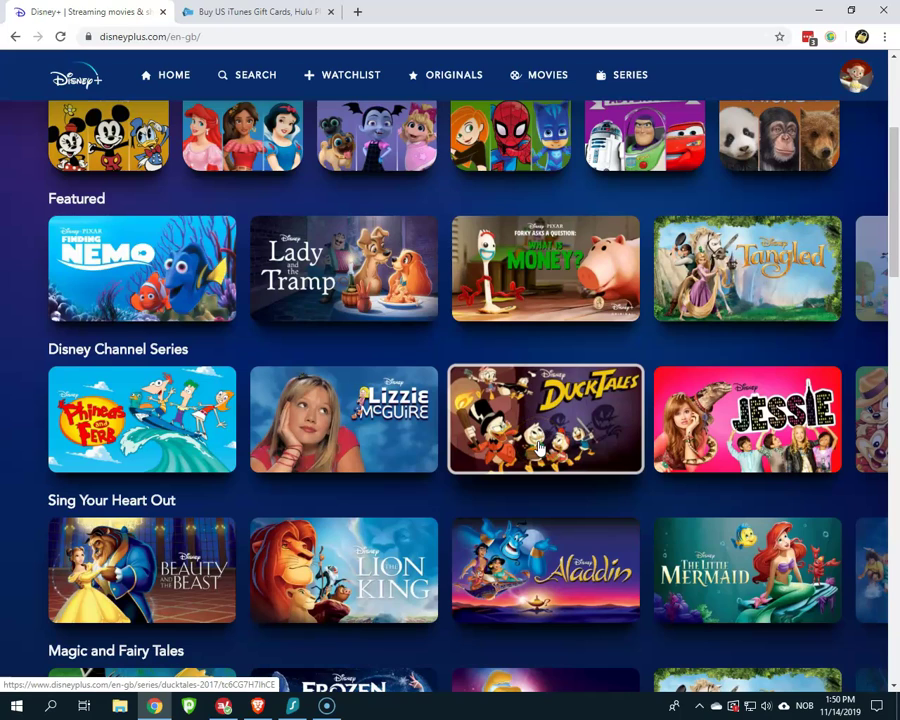
scroll(556, 346, down, 3)
scroll(560, 410, up, 5)
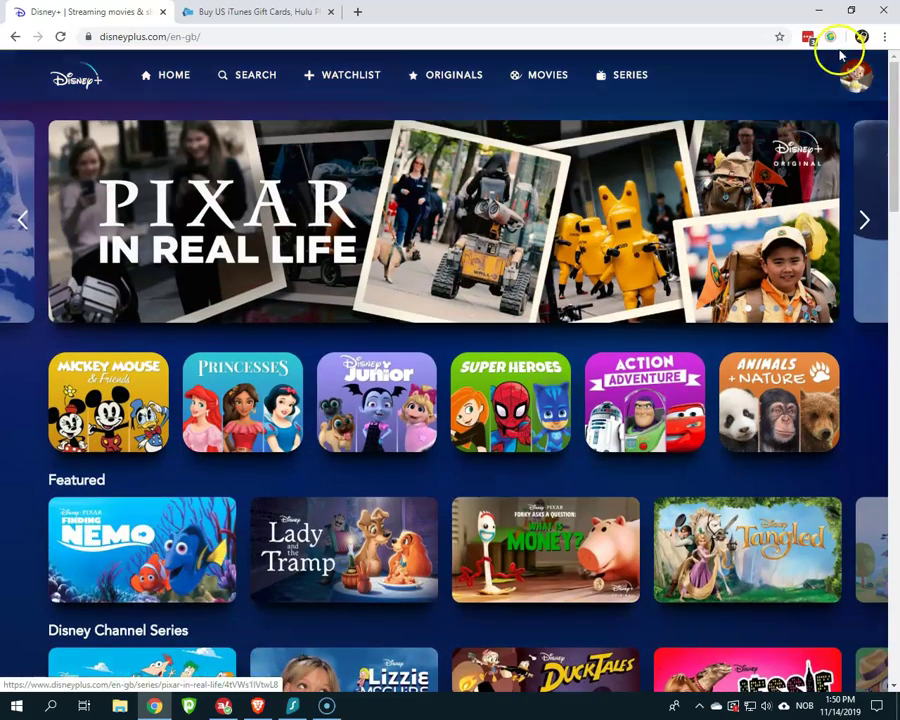
- Add Lady and the Tramp from the Featured row to the kids' profile's watchlist and view that list
click(358, 538)
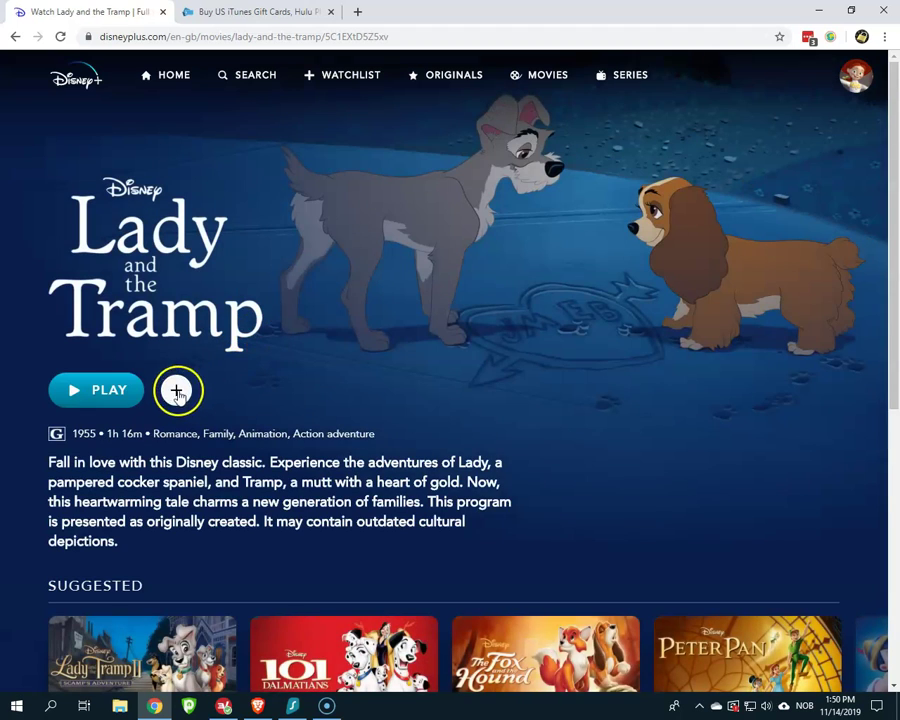
click(176, 390)
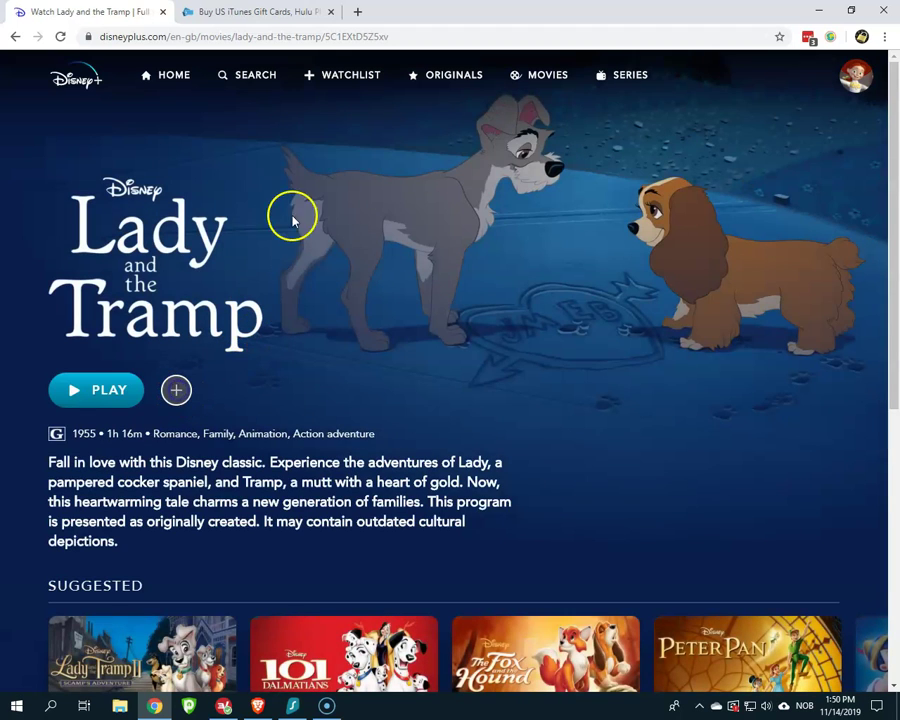
click(343, 90)
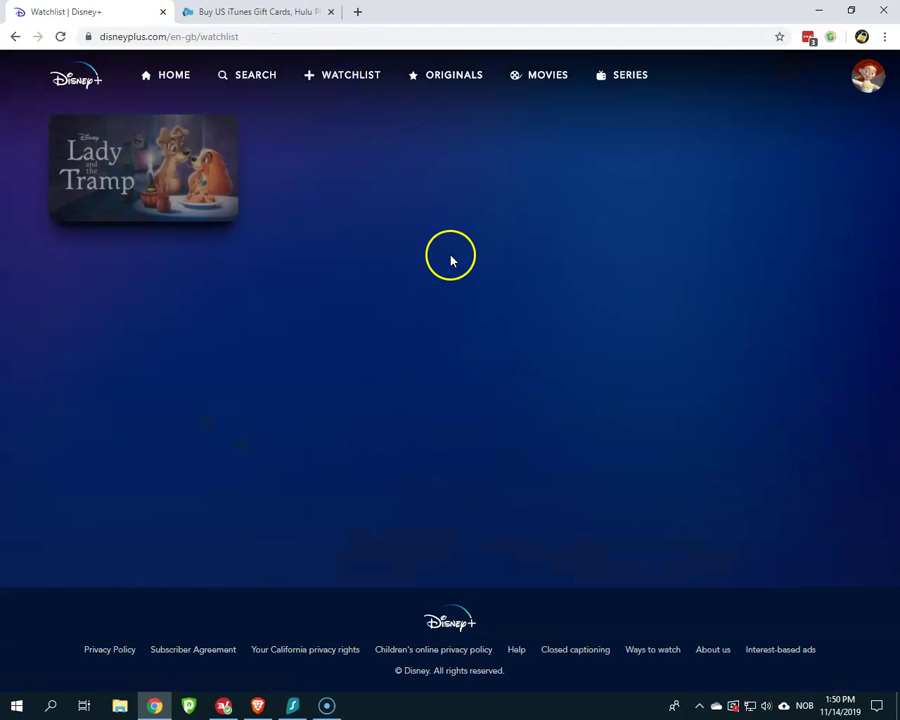
- Switch back to the primary Mickey Mouse profile and view its watchlist
mouse_move(858, 100)
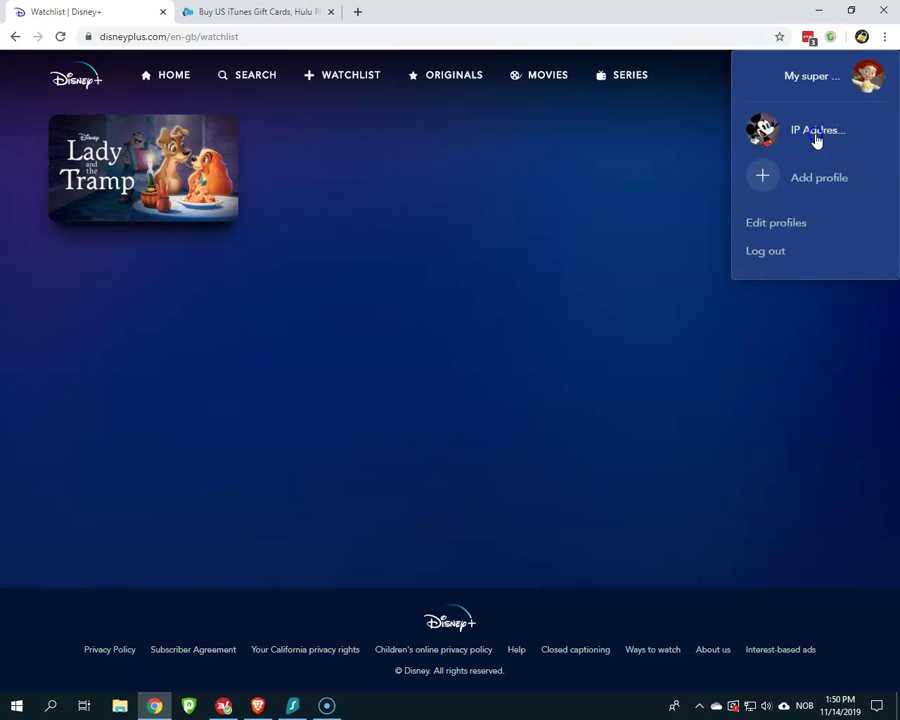
click(817, 141)
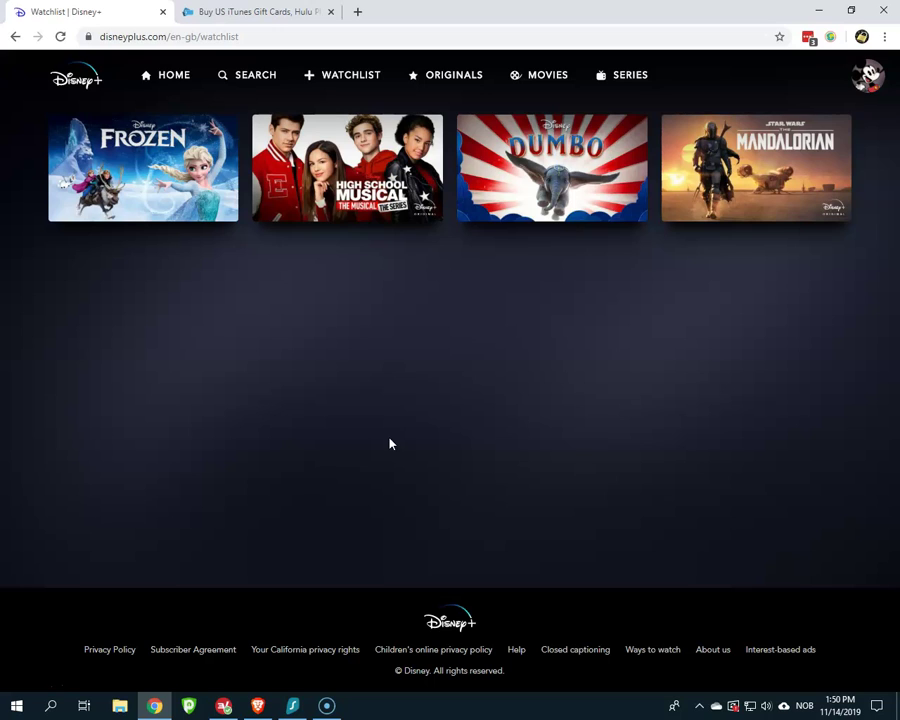
click(303, 460)
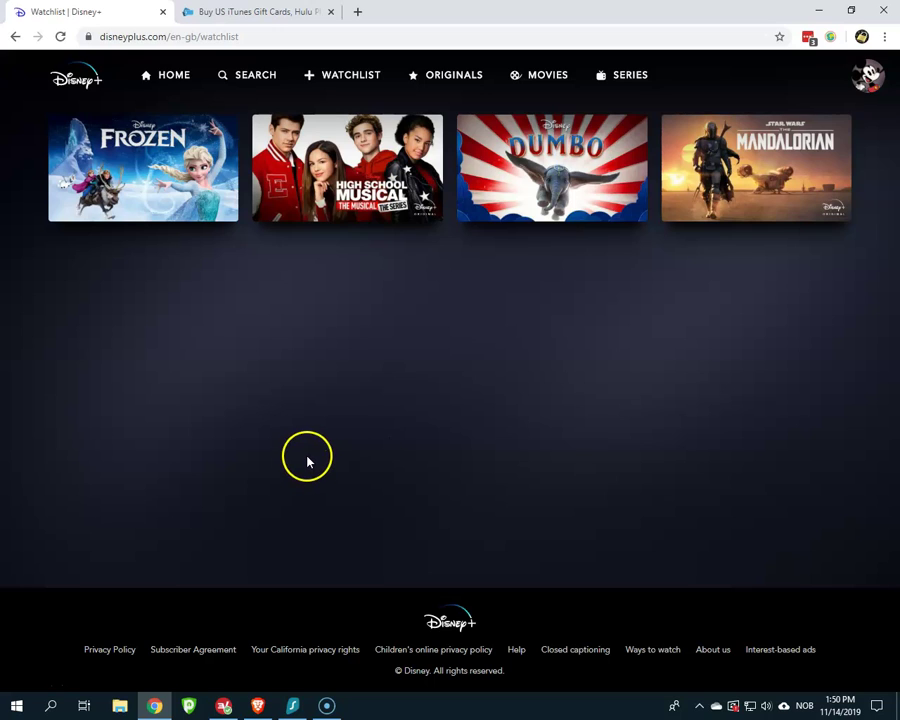
- Look at the ExpressVPN and Surfshark windows in turn and return to the Disney+ watchlist in Chrome
click(224, 706)
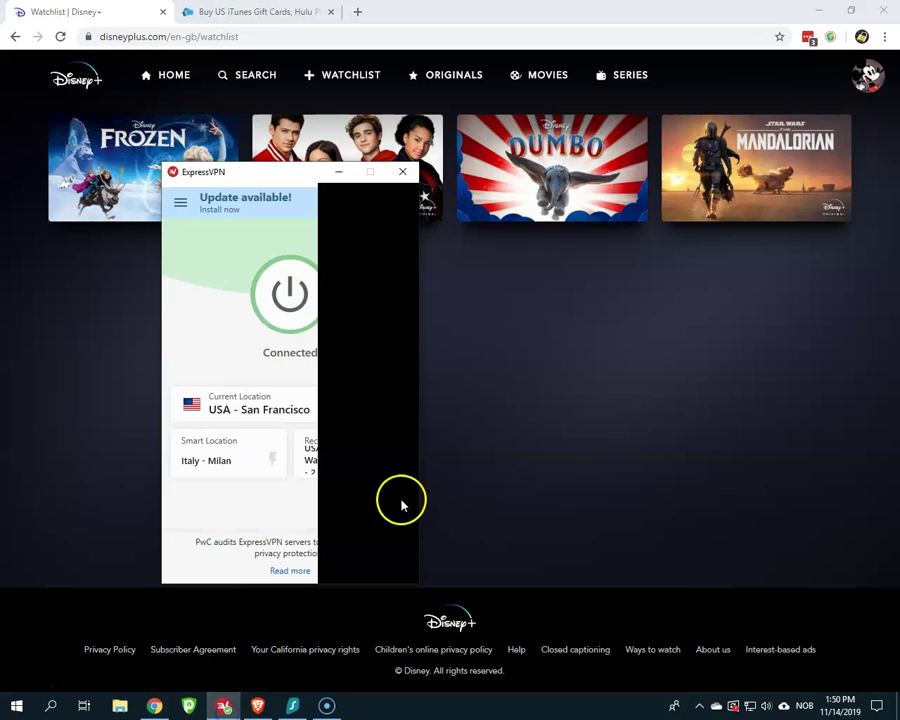
click(117, 492)
click(292, 705)
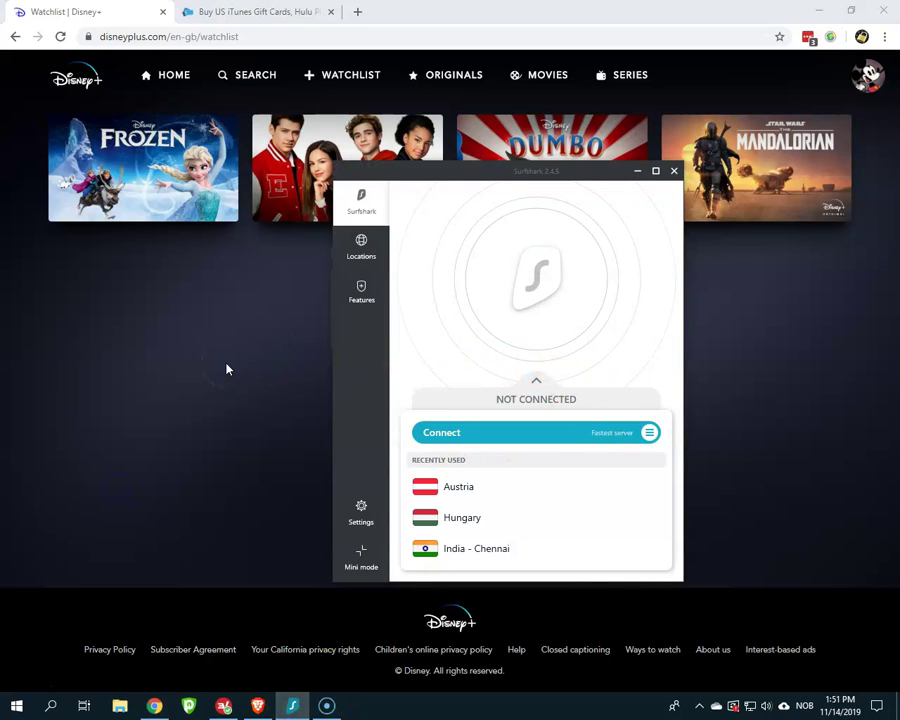
click(226, 369)
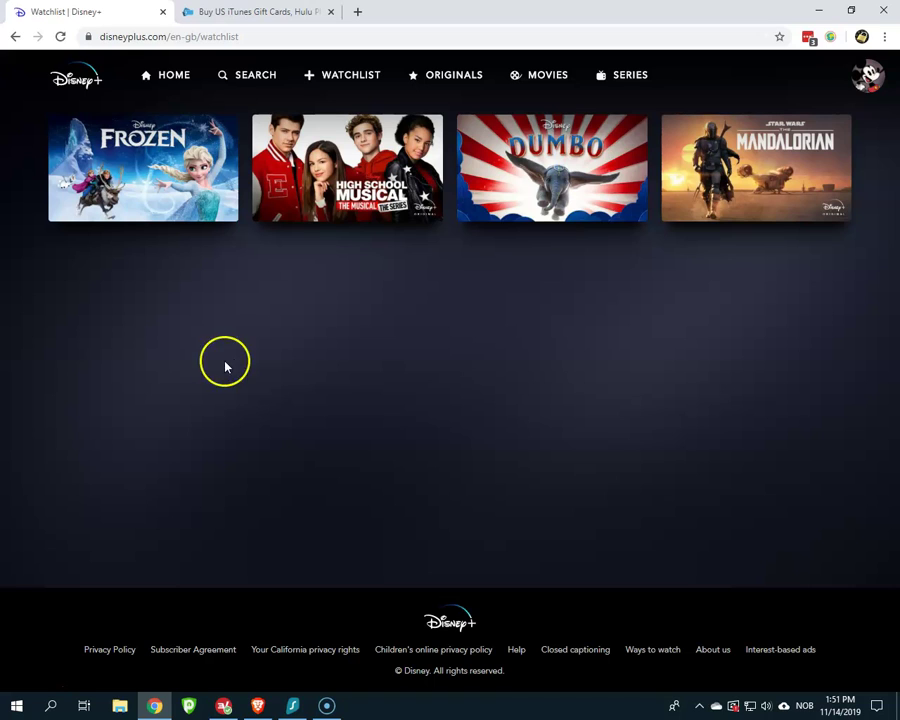
- Play S1: E1 of High School Musical: The Musical: The Series from the watchlist and dismiss the TV casting prompt
click(359, 156)
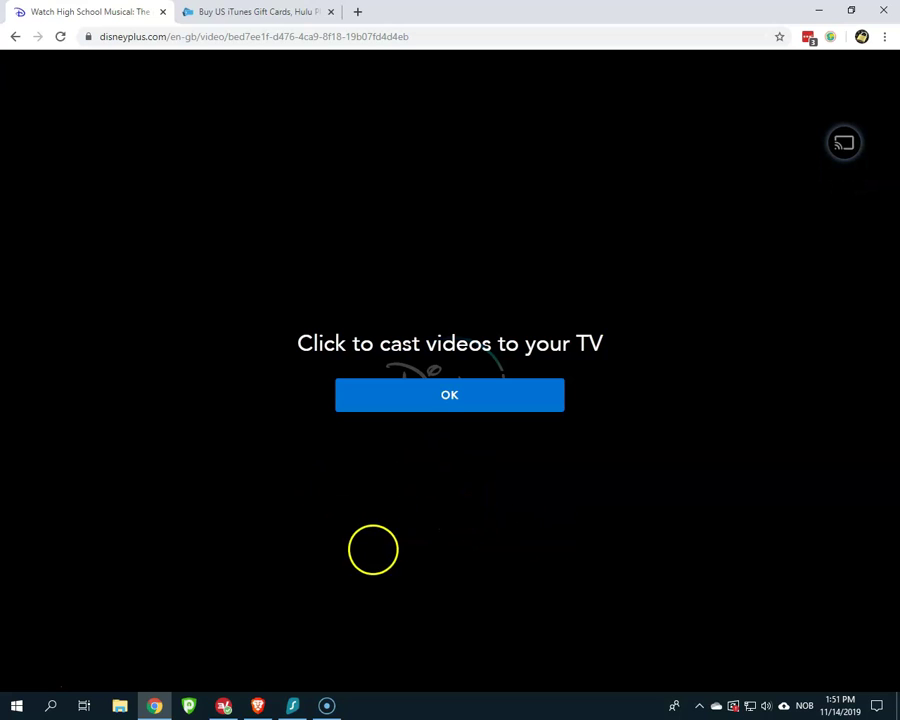
click(463, 401)
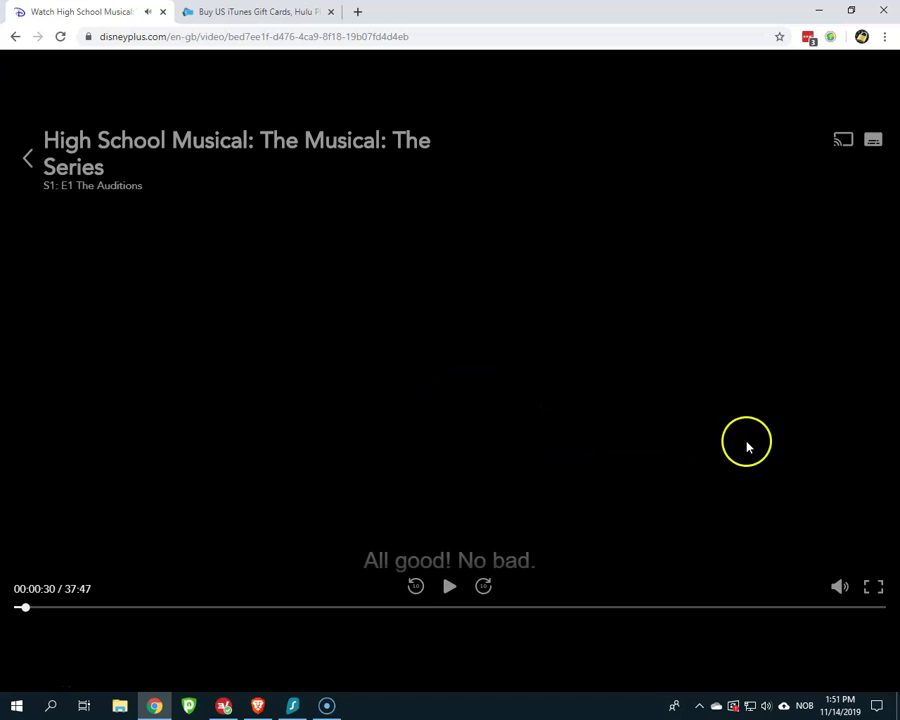
- Examine the episode's available audio and subtitle languages and exit the player
click(873, 143)
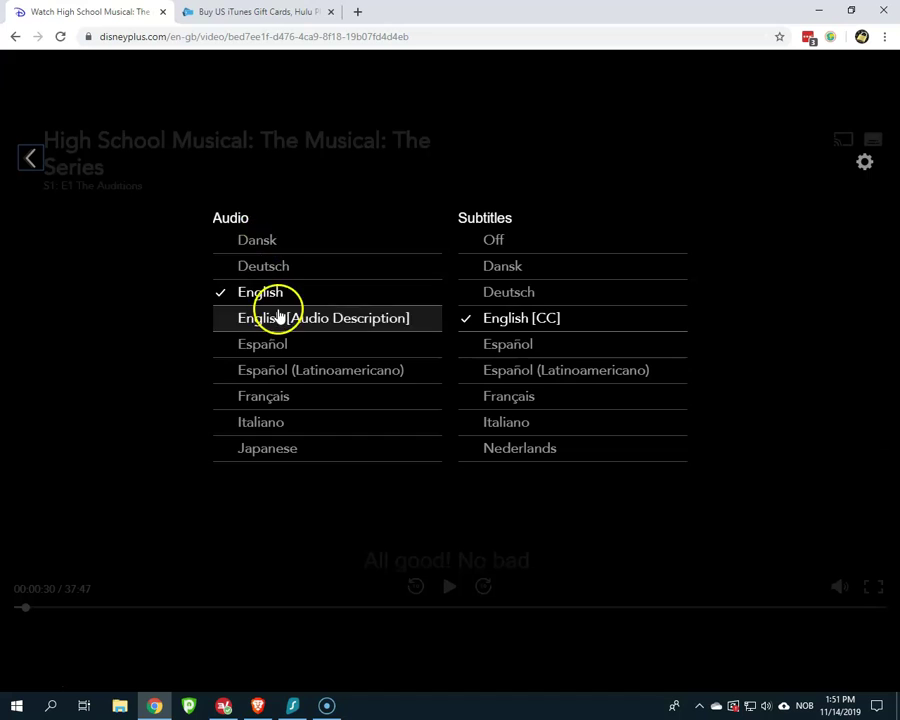
scroll(276, 345, down, 2)
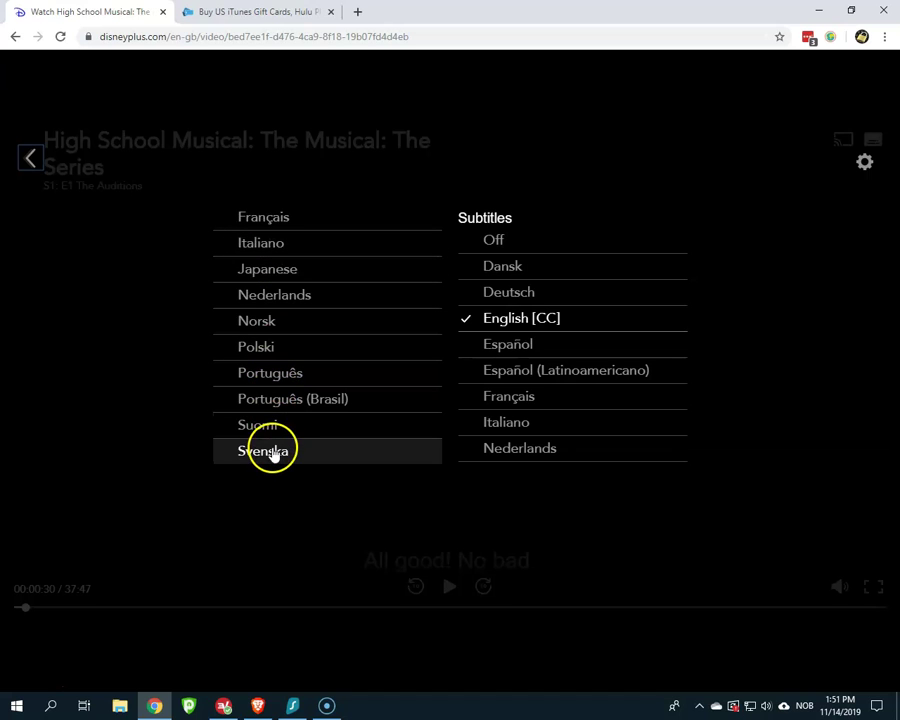
scroll(272, 450, up, 3)
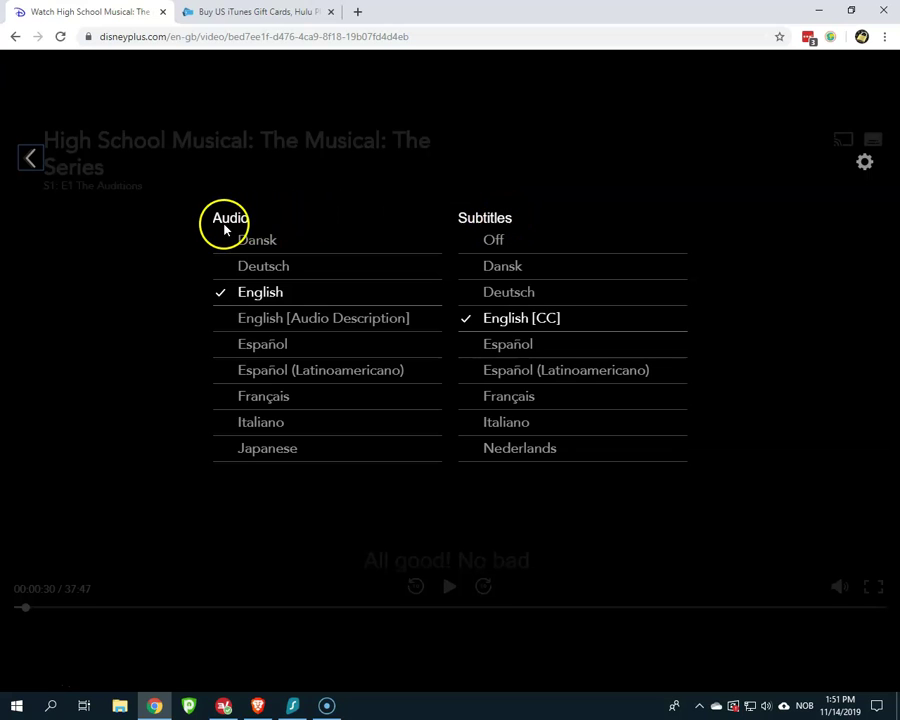
scroll(536, 304, down, 3)
scroll(520, 430, up, 3)
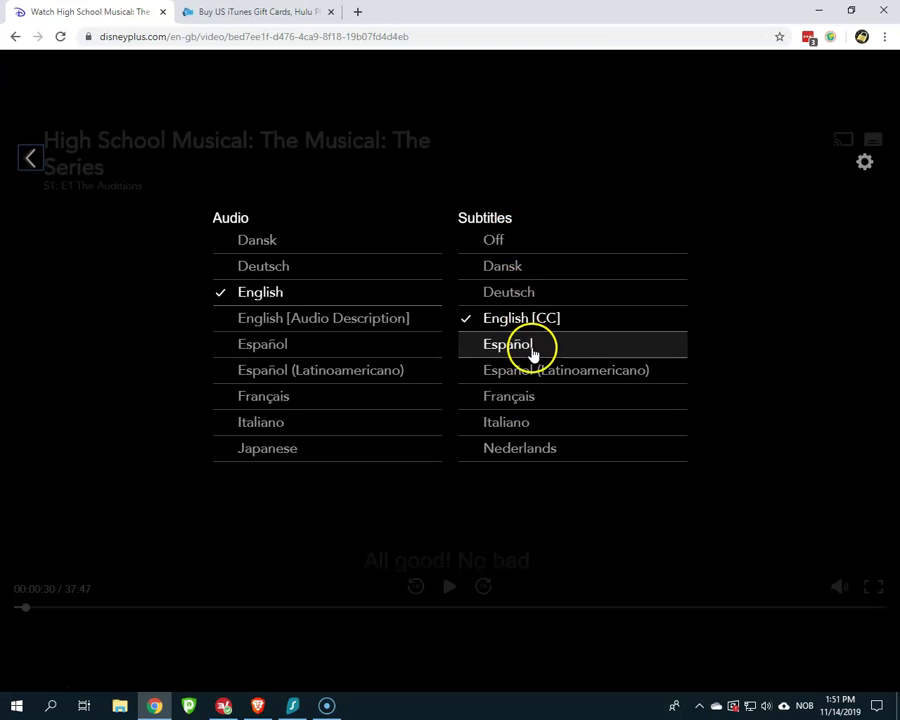
scroll(533, 355, down, 3)
scroll(315, 360, down, 3)
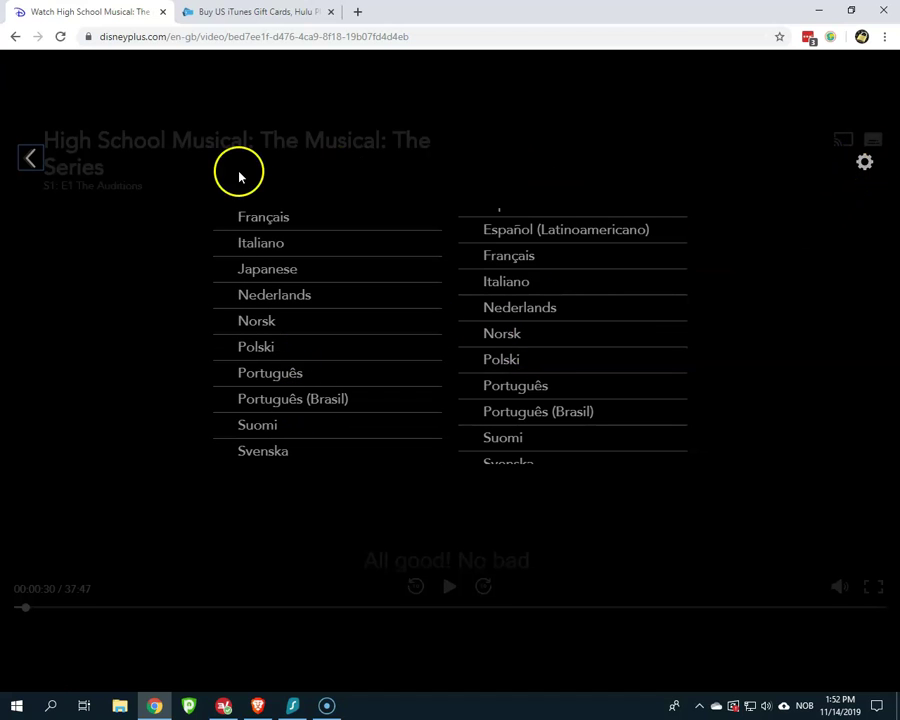
click(32, 156)
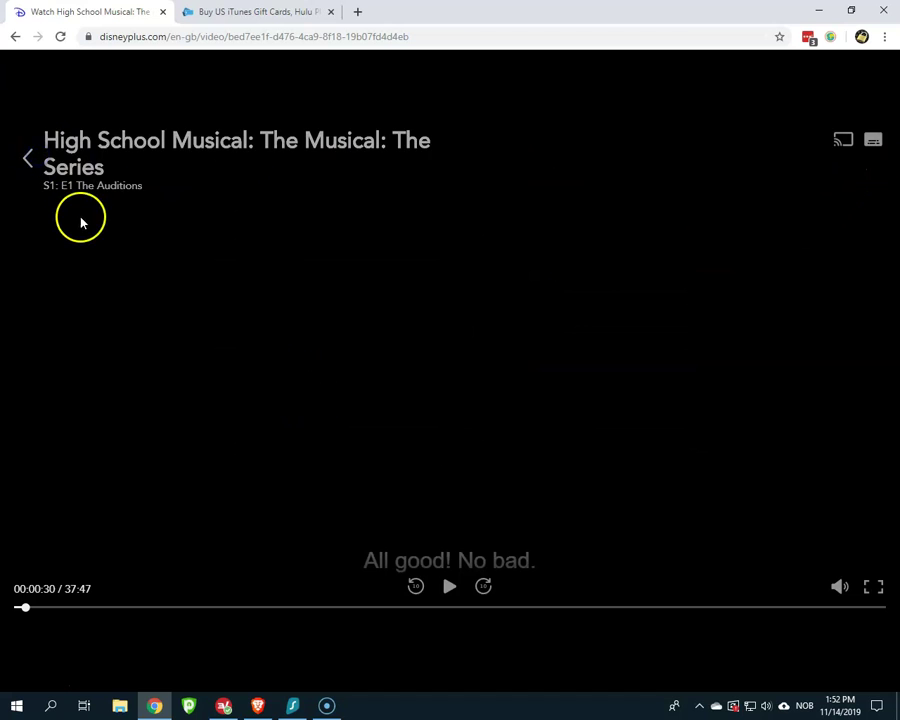
click(30, 165)
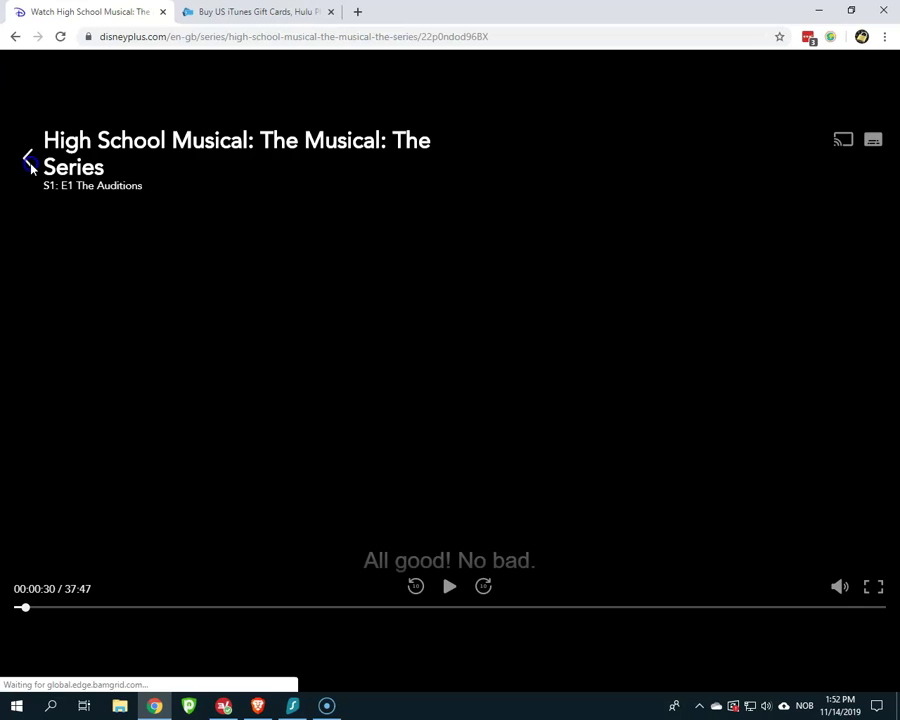
- Open the primary profile for editing and examine its app language choices without changing the selection
mouse_move(857, 77)
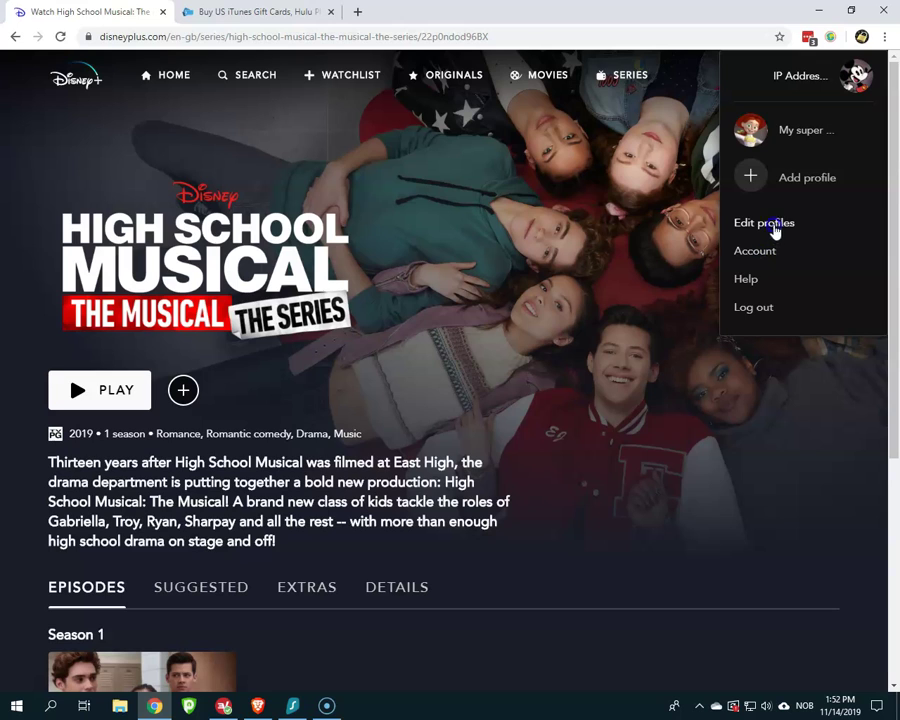
click(787, 224)
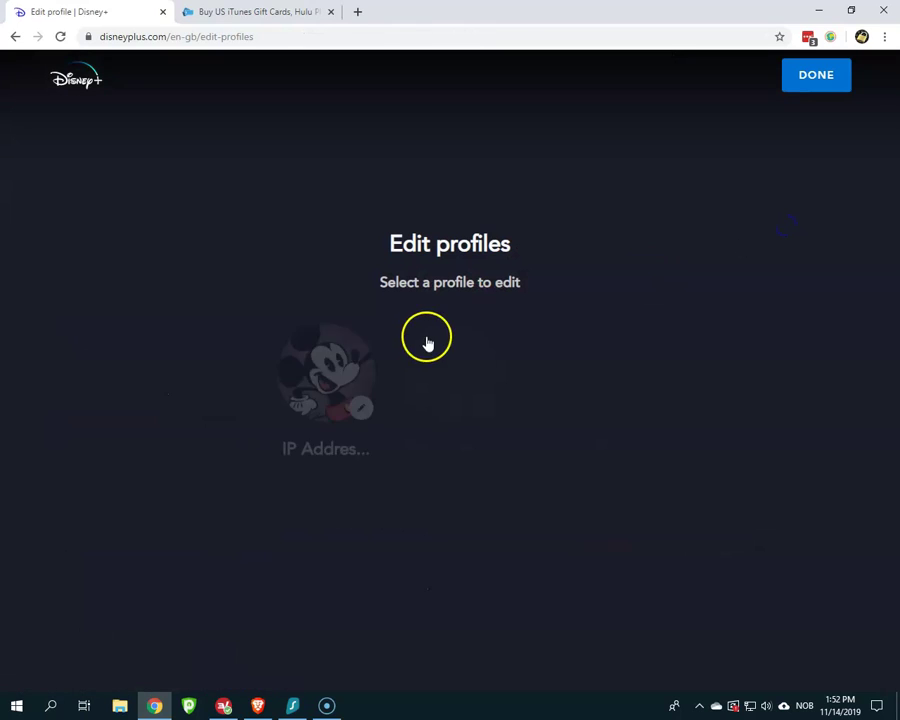
click(336, 386)
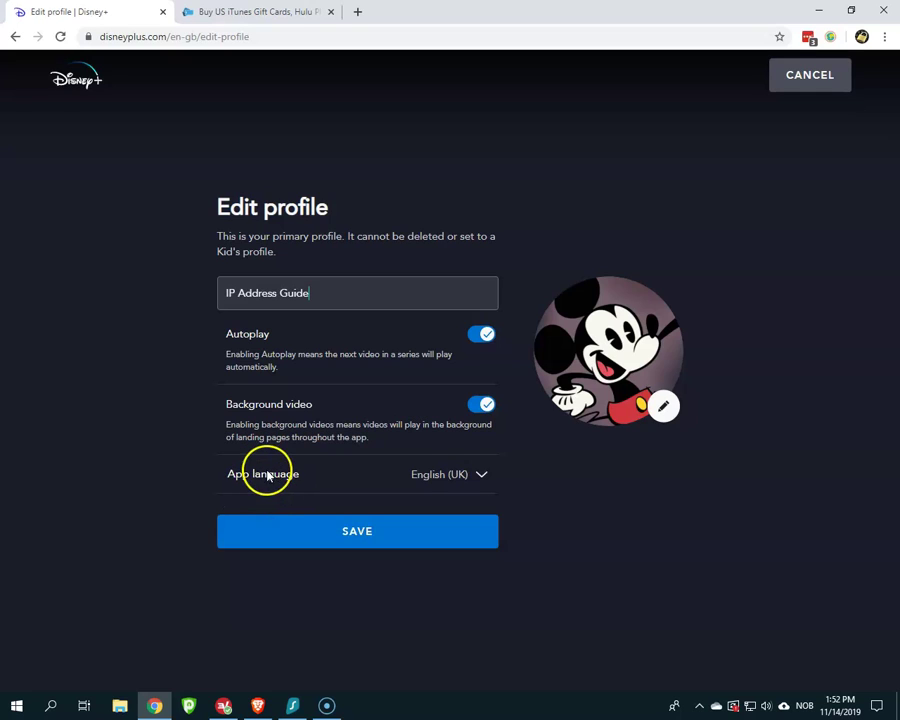
click(479, 478)
click(605, 498)
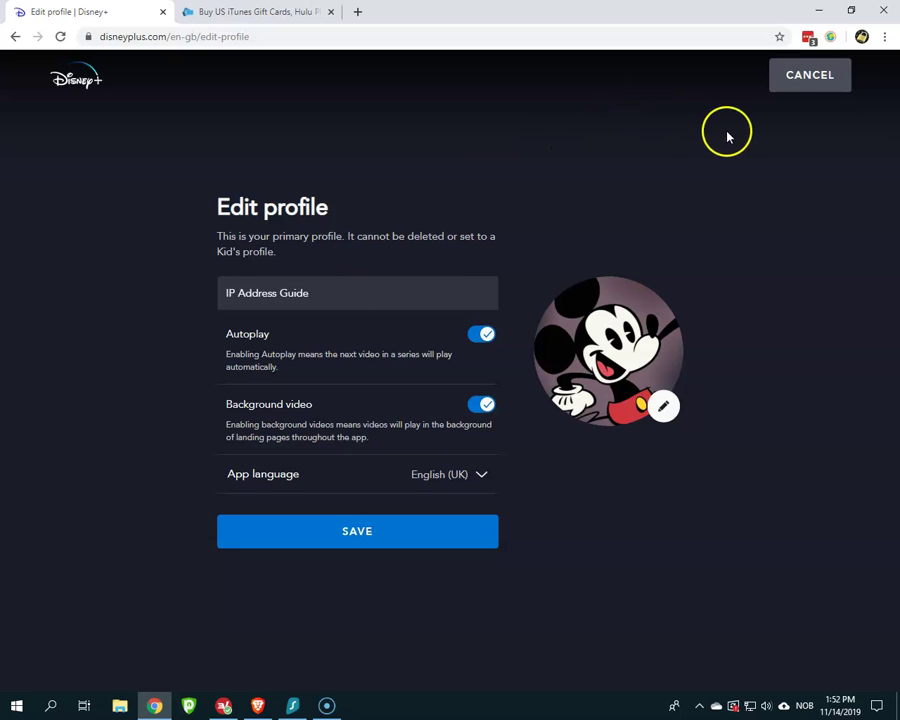
click(809, 86)
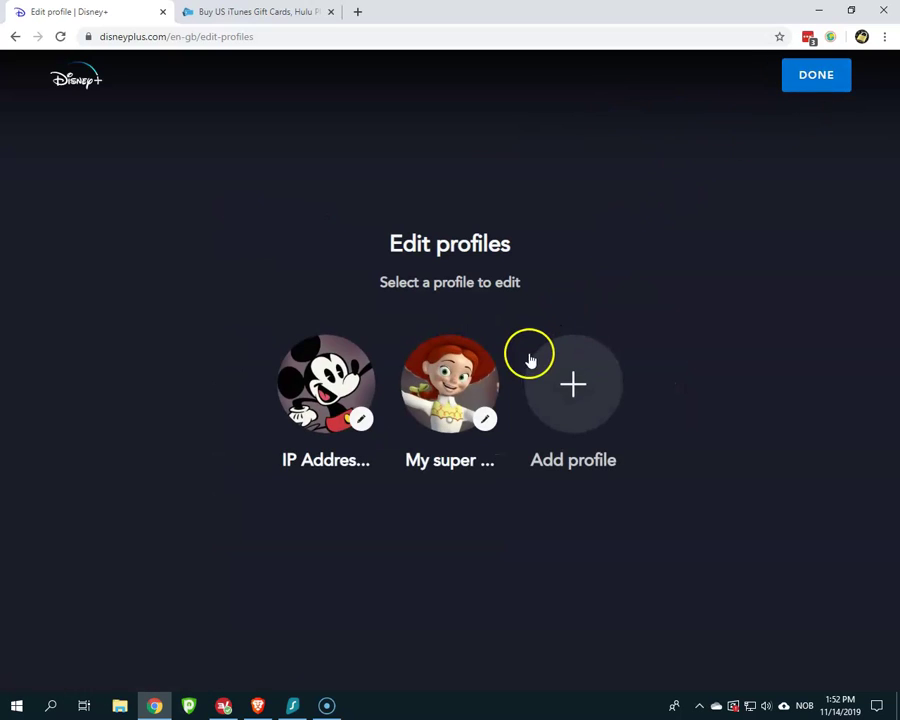
click(362, 424)
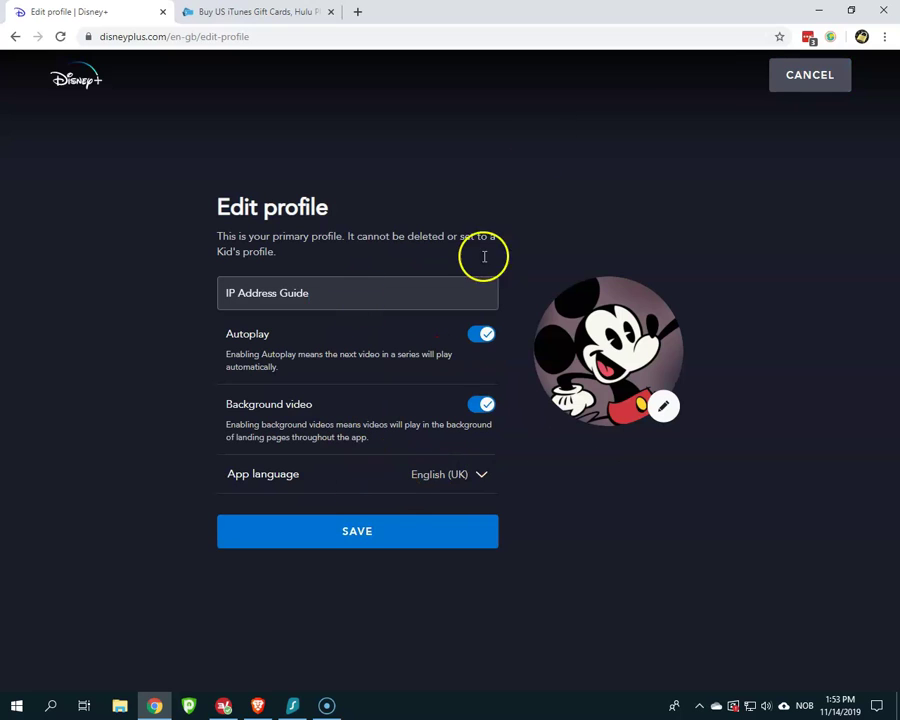
click(805, 76)
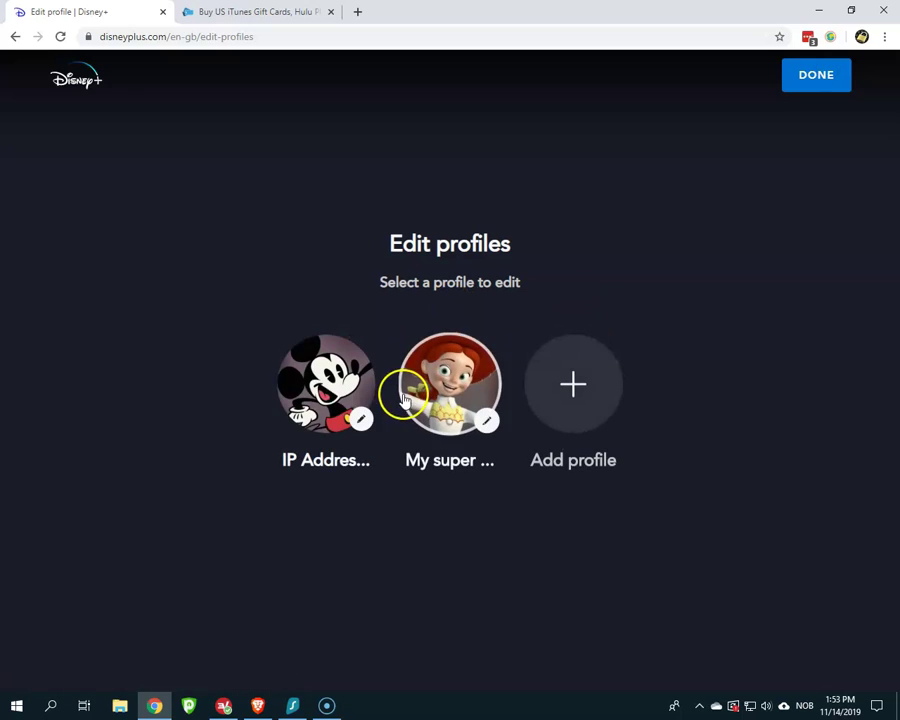
- Change the primary profile's icon to the Mandalorian from the Featured set, save it, and enter Disney+ with that profile
click(362, 424)
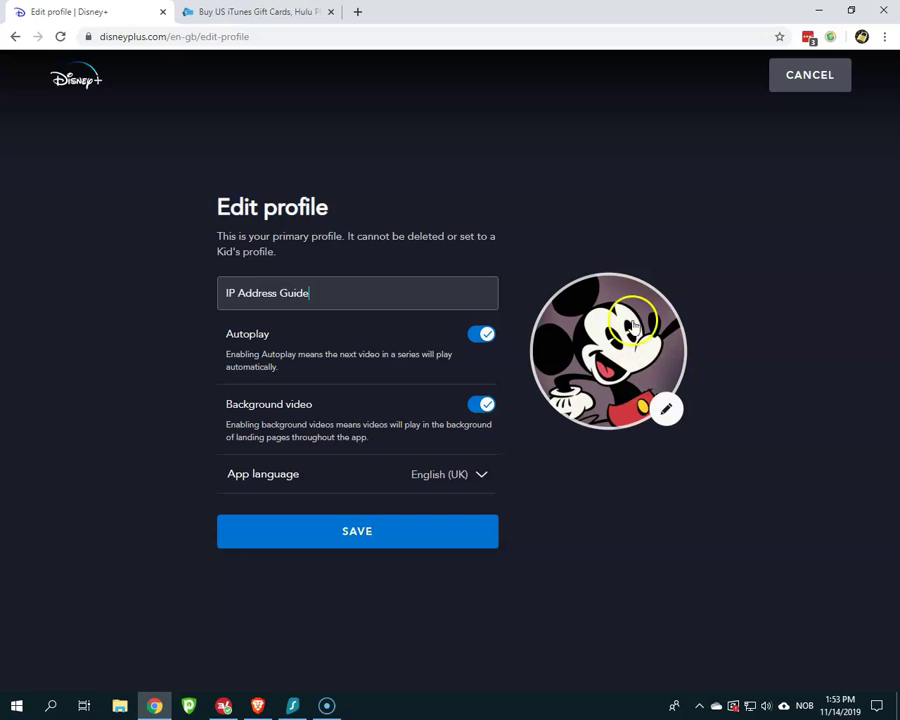
click(667, 410)
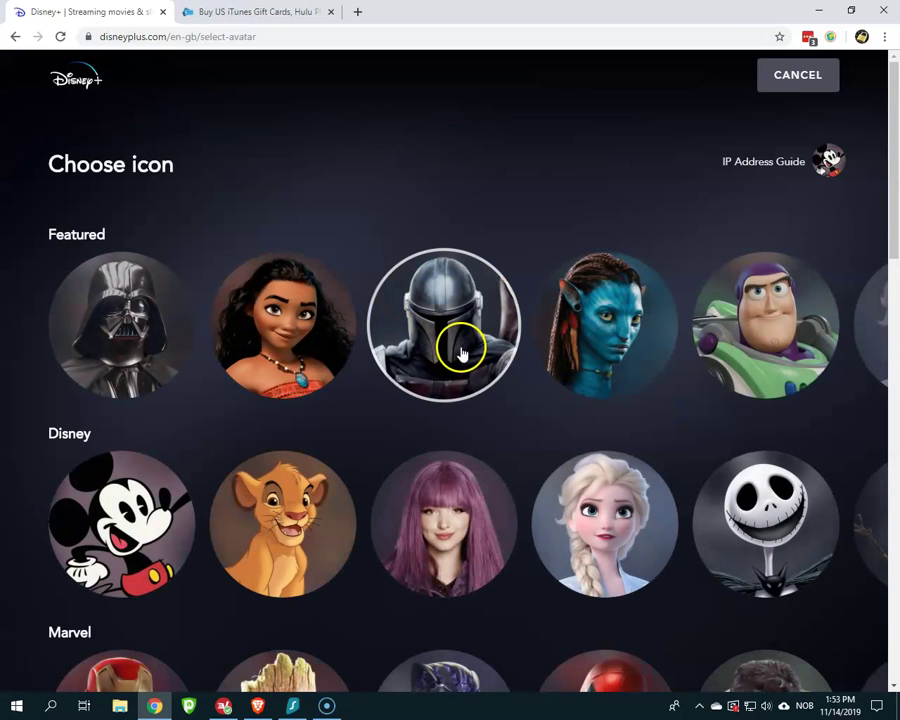
click(437, 345)
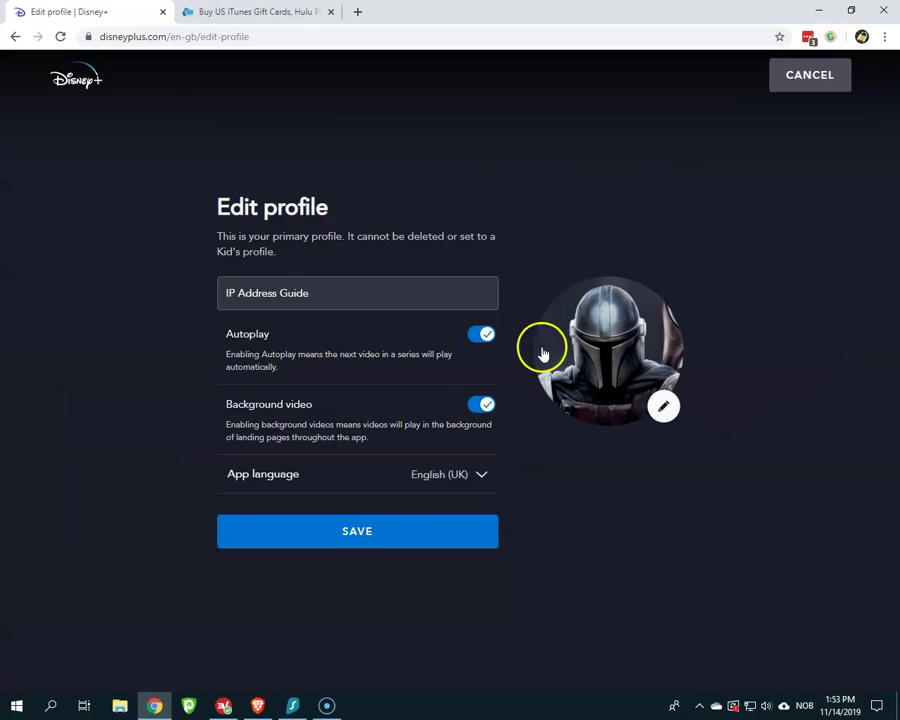
click(358, 535)
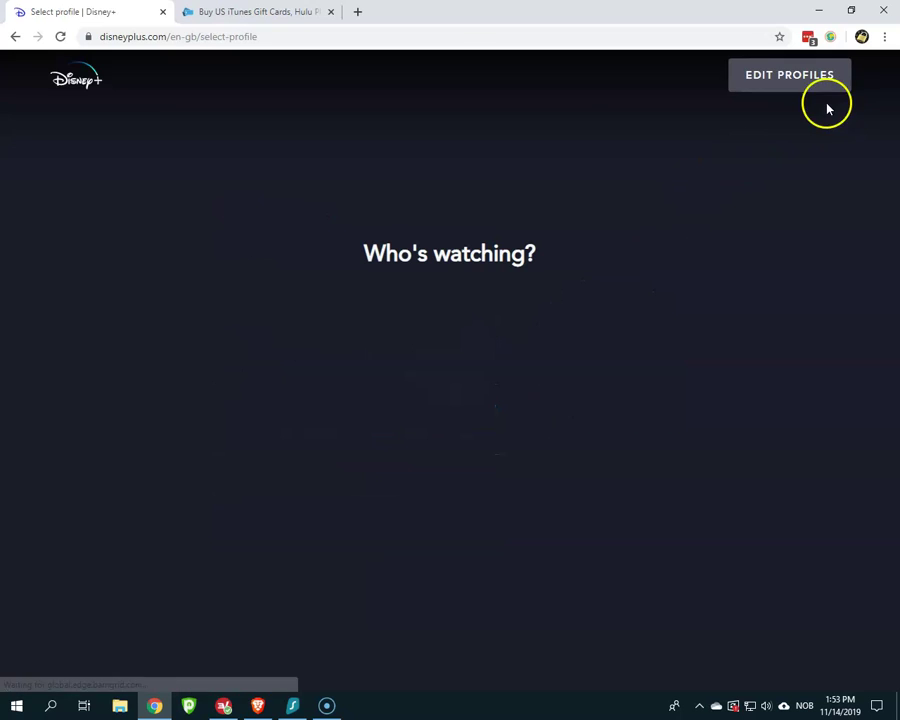
click(360, 377)
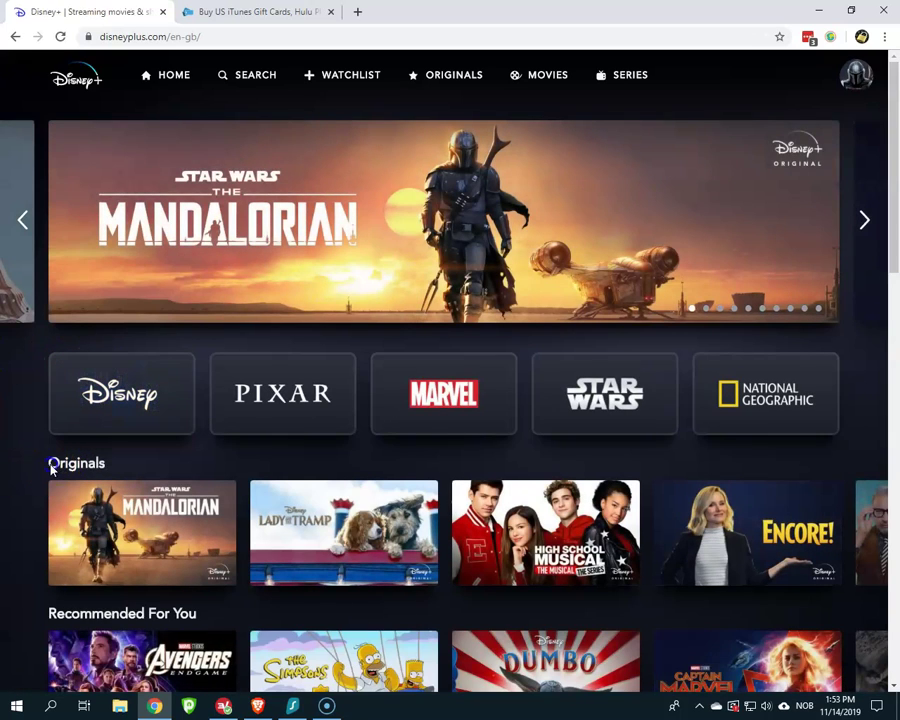
- Browse the titles in the home page's Originals row and return to the start of the row
scroll(185, 462, down, 1)
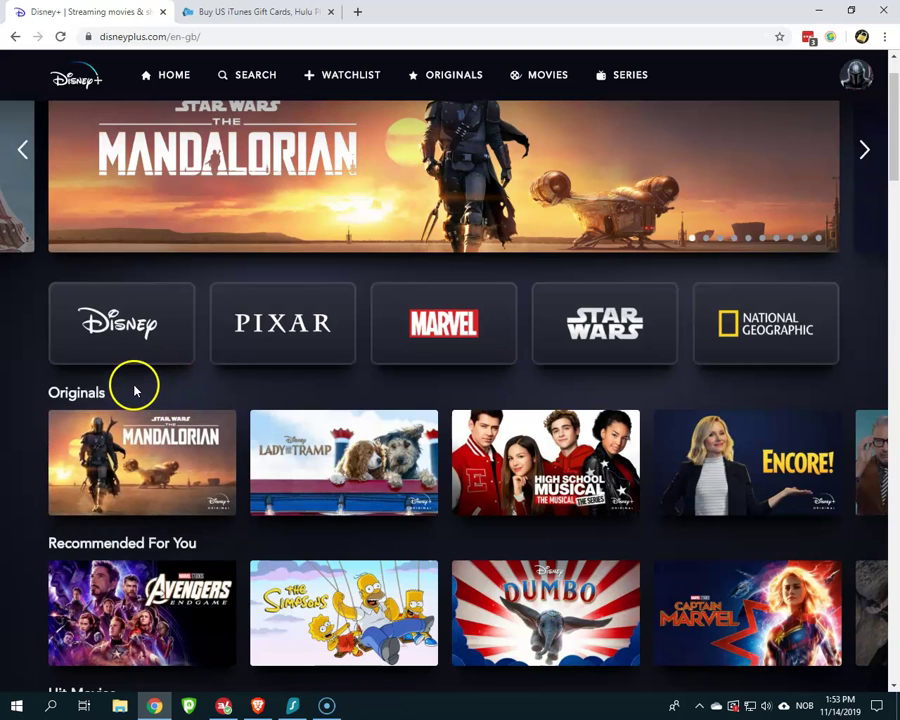
click(866, 463)
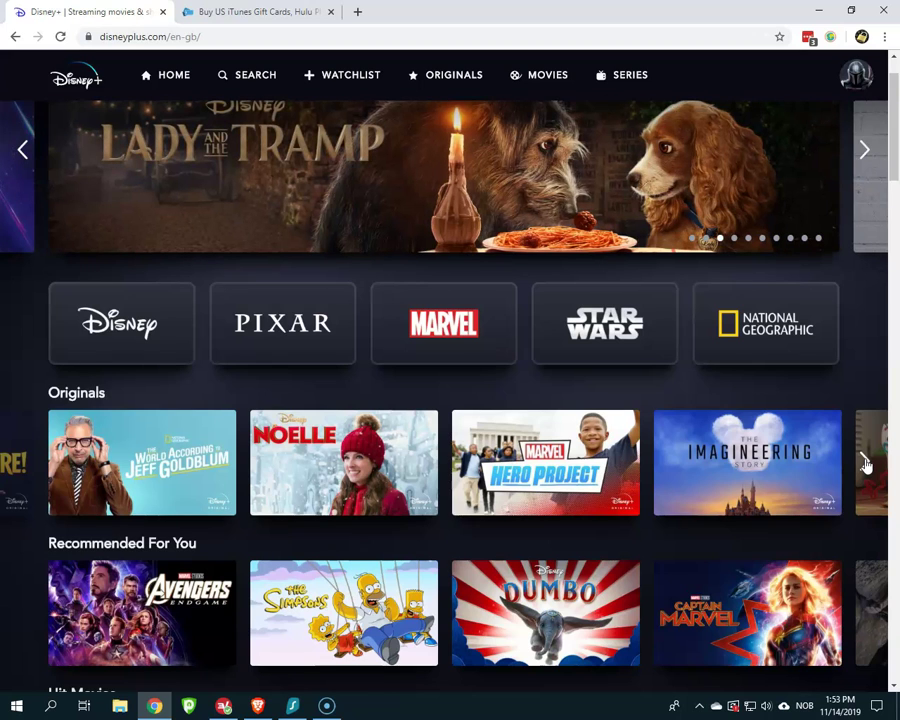
click(866, 463)
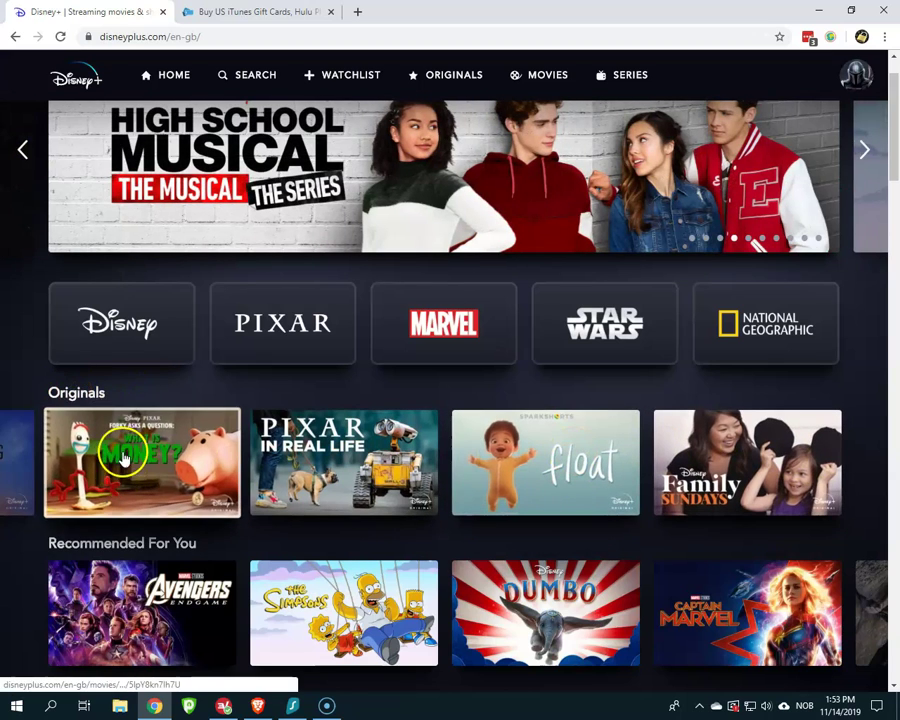
click(18, 462)
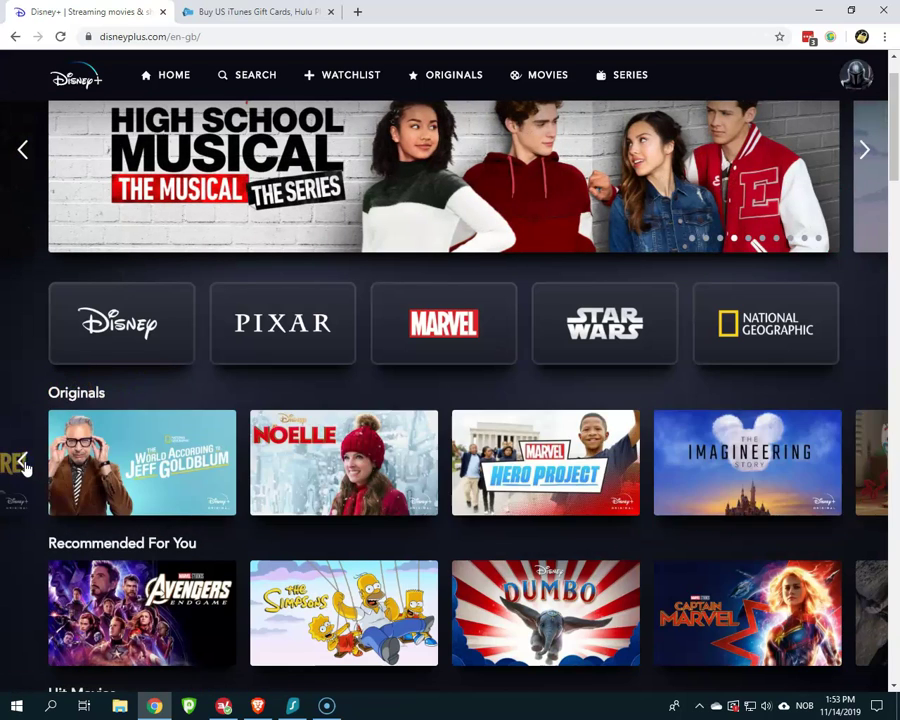
click(22, 462)
click(23, 464)
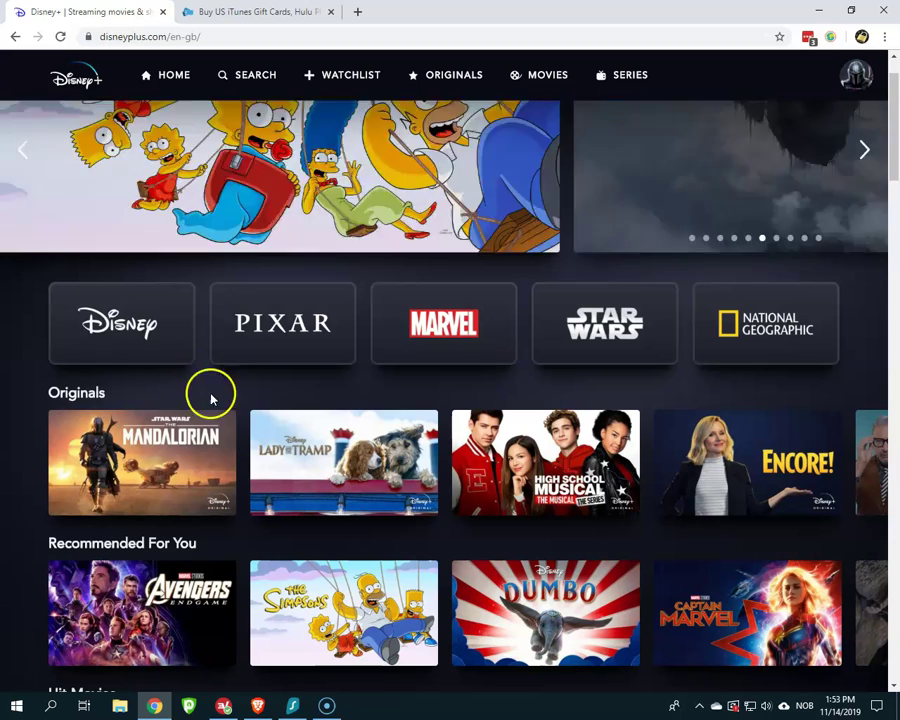
- View the Disney+ subscription offers in Brave and the US iTunes gift card page in Chrome, and return to the Disney+ home page
click(258, 706)
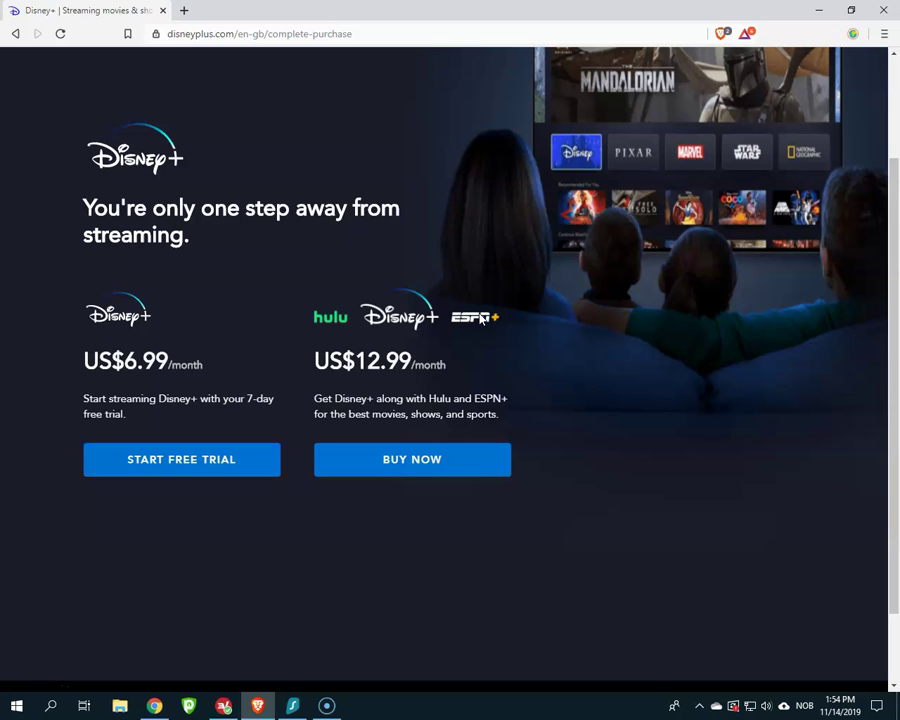
click(155, 706)
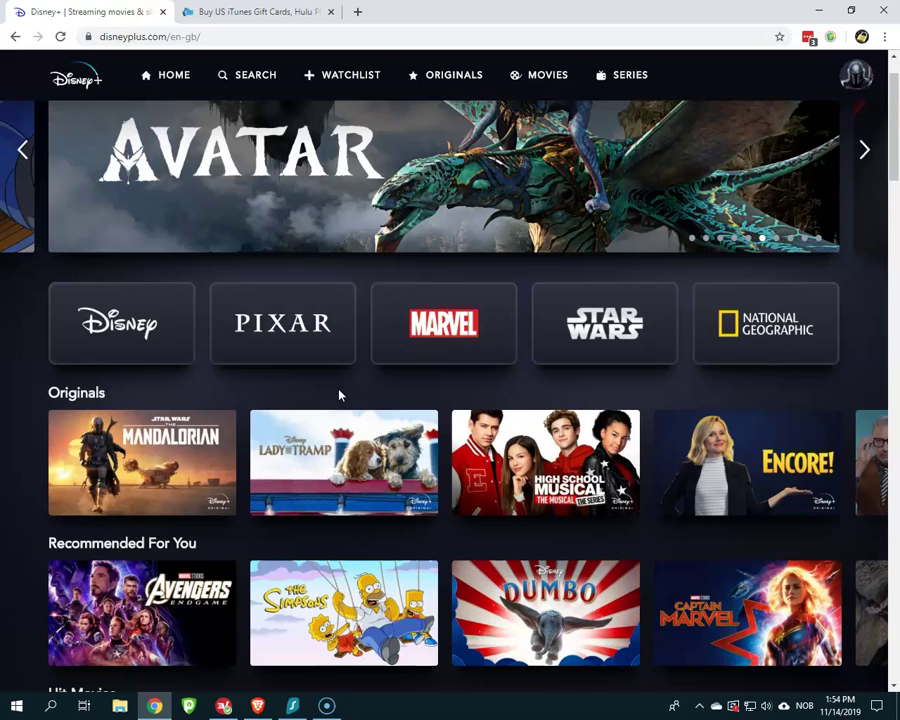
click(270, 12)
scroll(400, 315, down, 3)
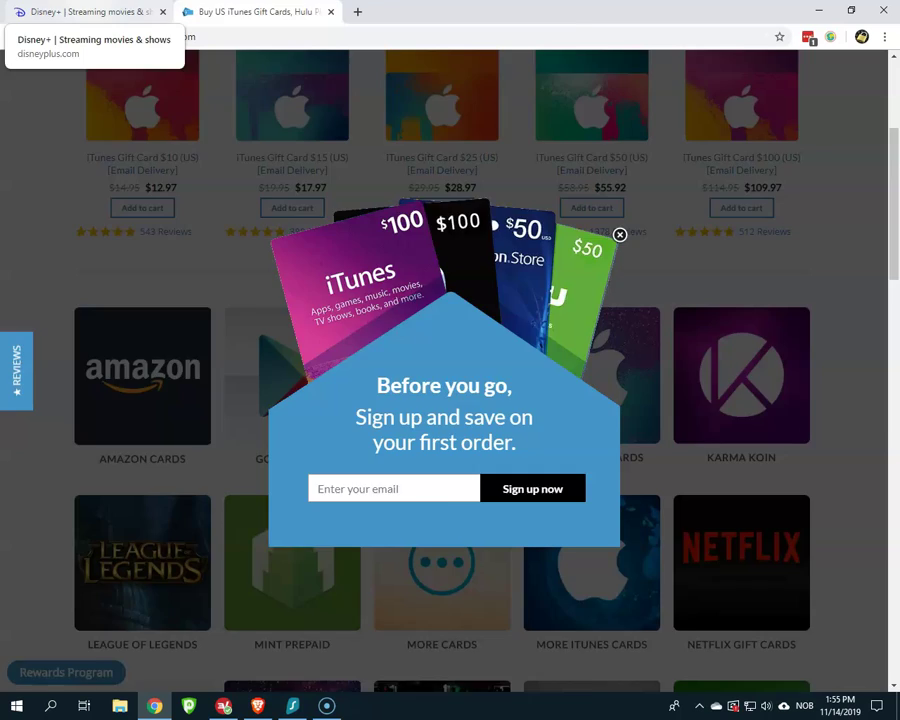
click(90, 12)
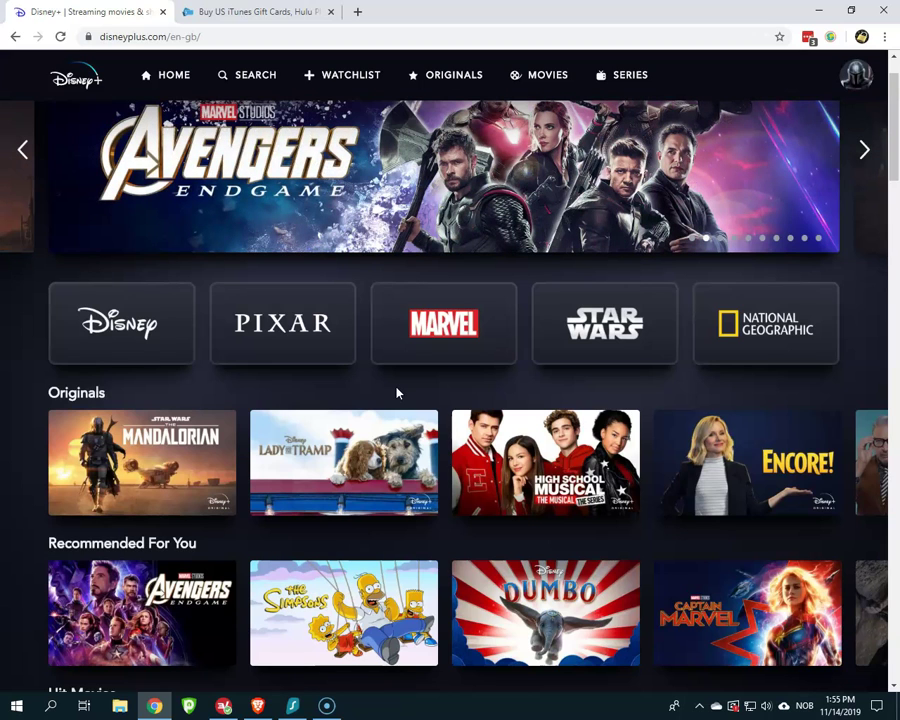
click(434, 368)
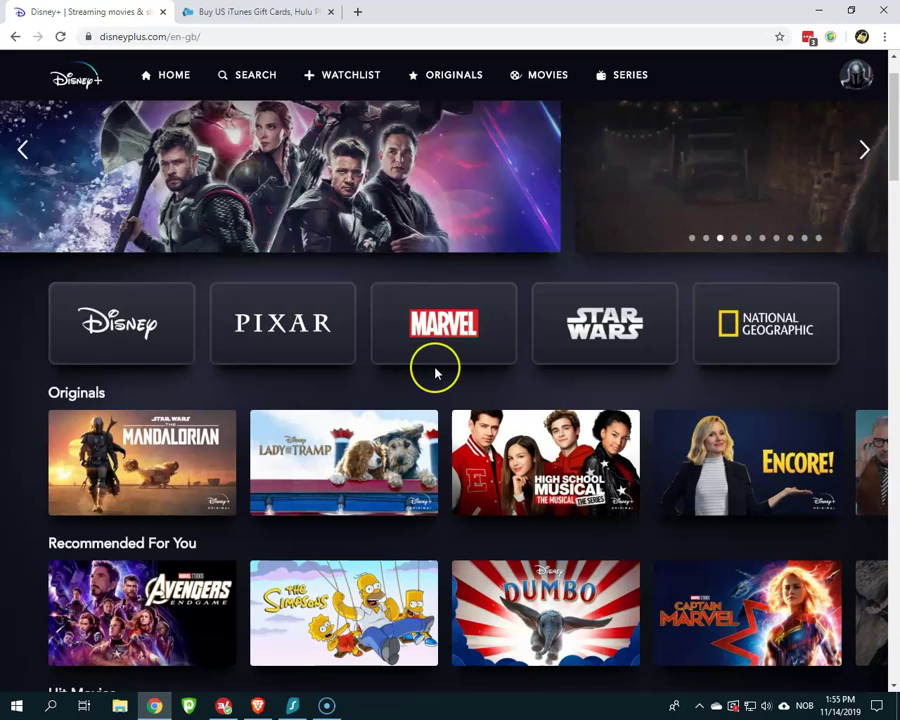